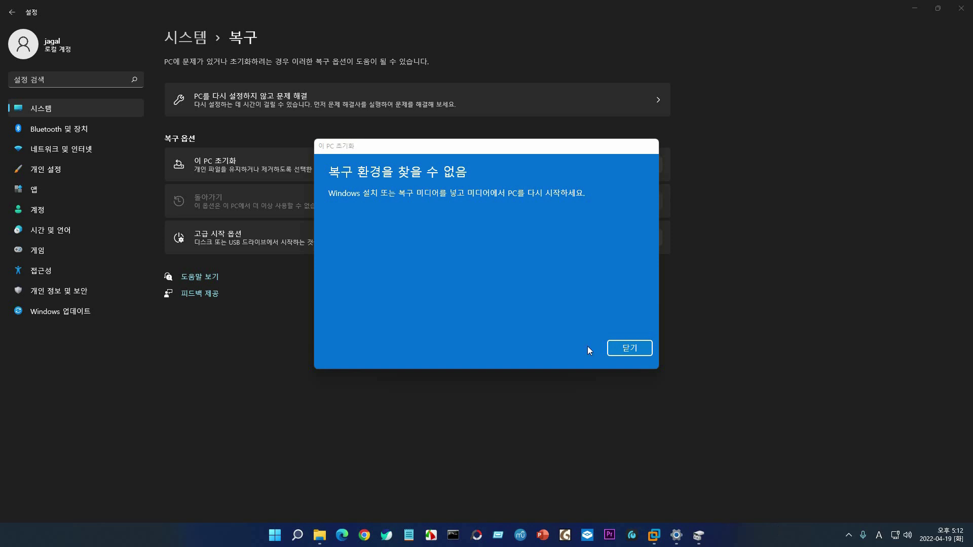
Step: Try to reset the PC from the System Recovery settings with the remove-everything option, and close the reset dialog
left_click(634, 349)
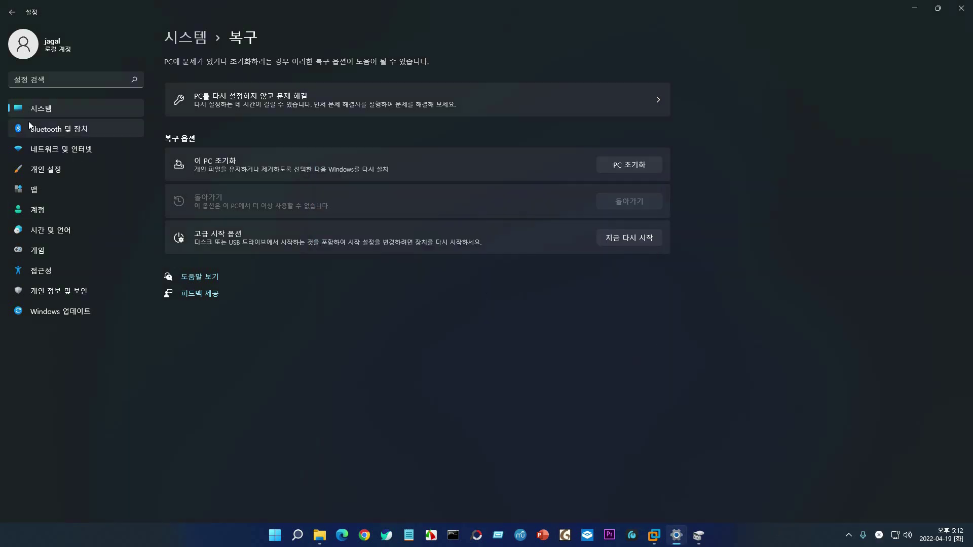
left_click(36, 108)
scroll(273, 344, "down", 5)
left_click(273, 345)
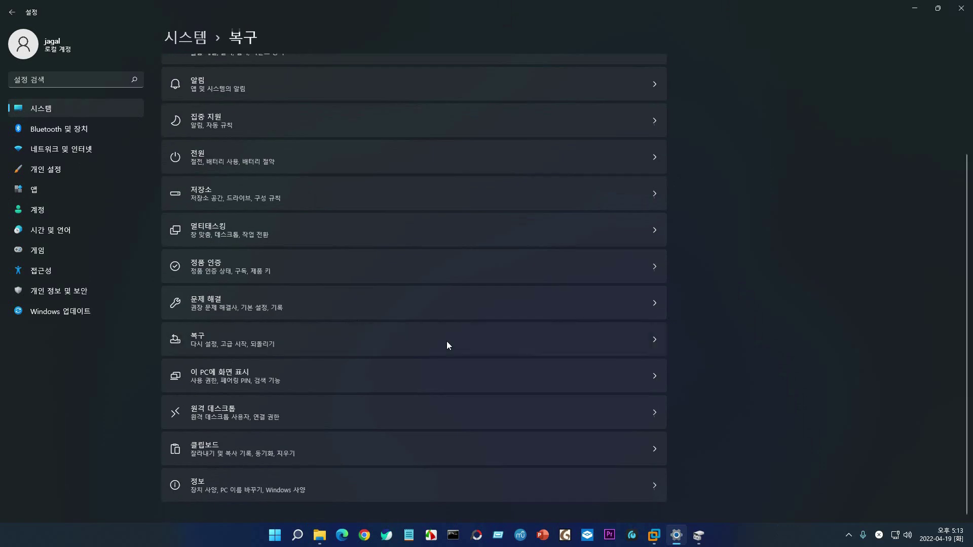
left_click(634, 164)
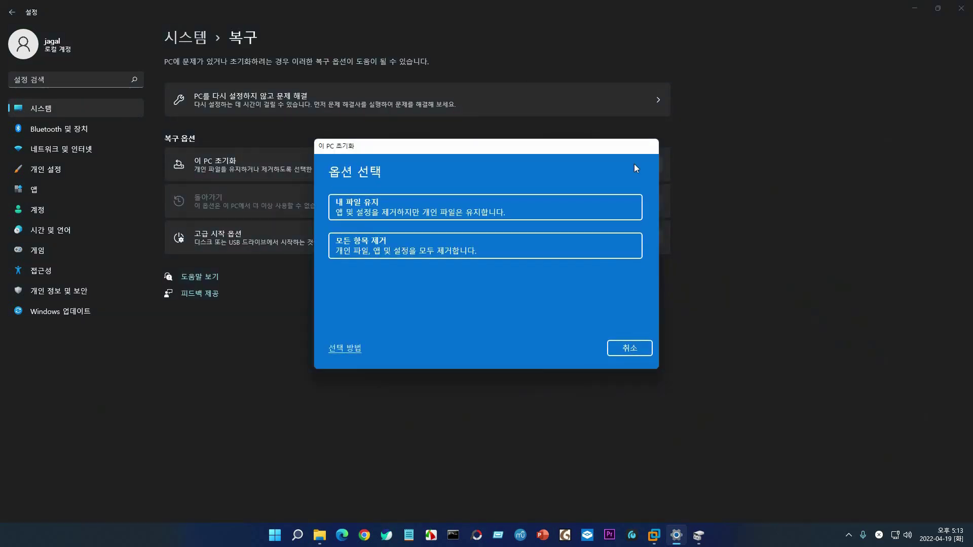
left_click(494, 248)
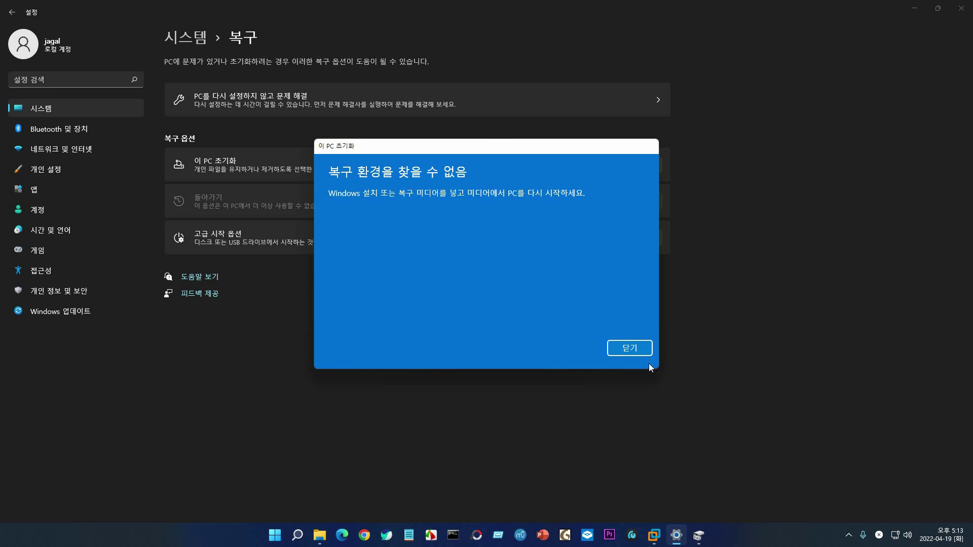
key("Return")
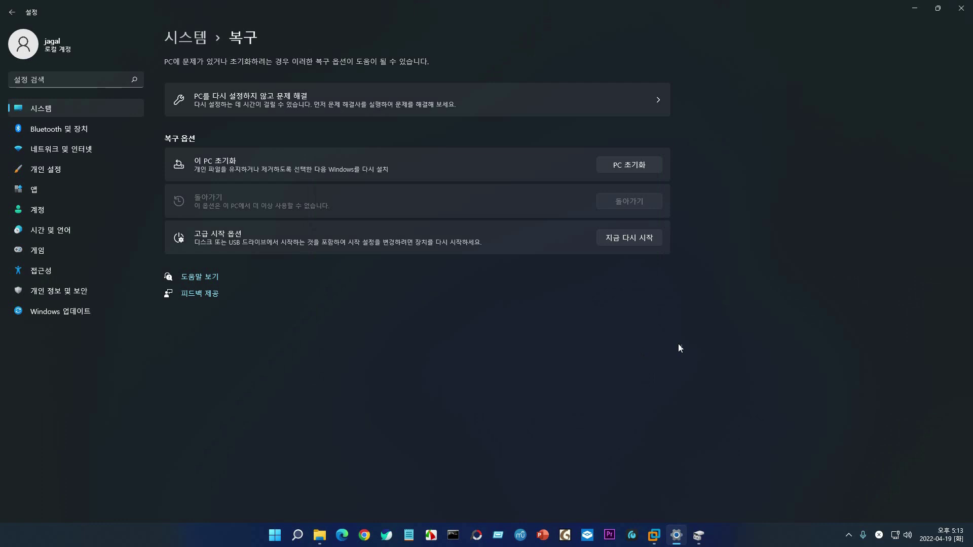
Step: Check the Windows recovery environment with reagentc /info in Command Prompt and turn it on with reagentc /enable
left_click(454, 535)
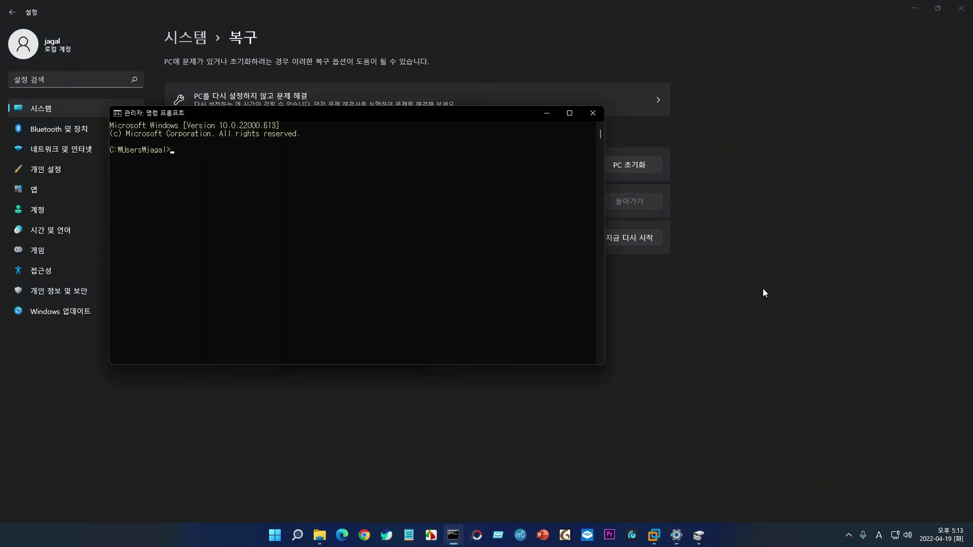
left_click_drag(337, 115, 451, 150)
right_click(558, 284)
key("Return")
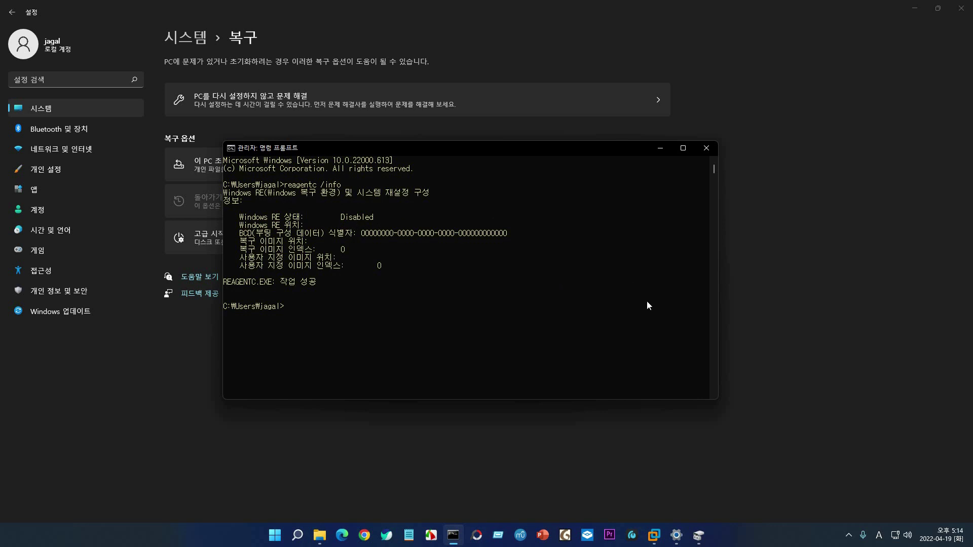
type("reagentc /enable")
key("Return")
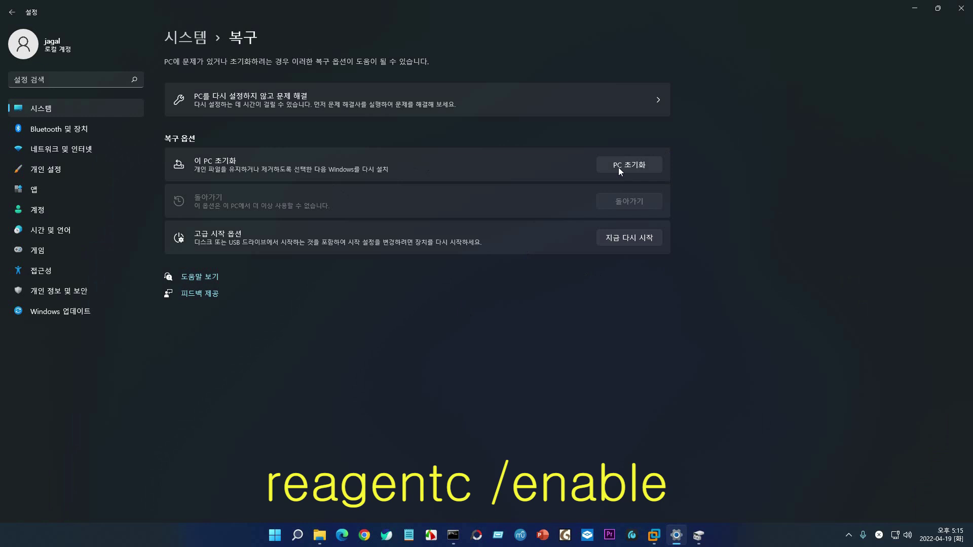
Step: Test the PC reset with the remove-everything option as far as the reinstall method choice, and cancel it
left_click(625, 167)
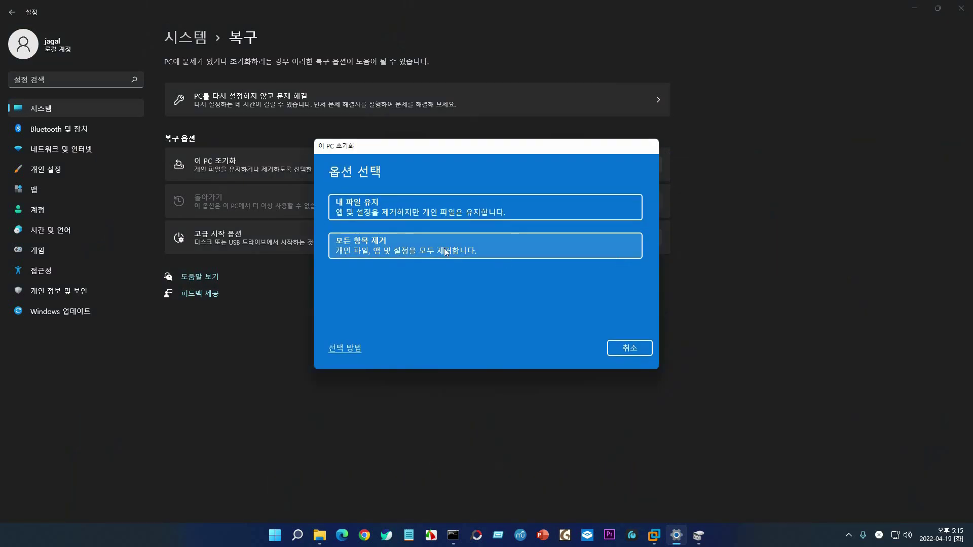
left_click(483, 250)
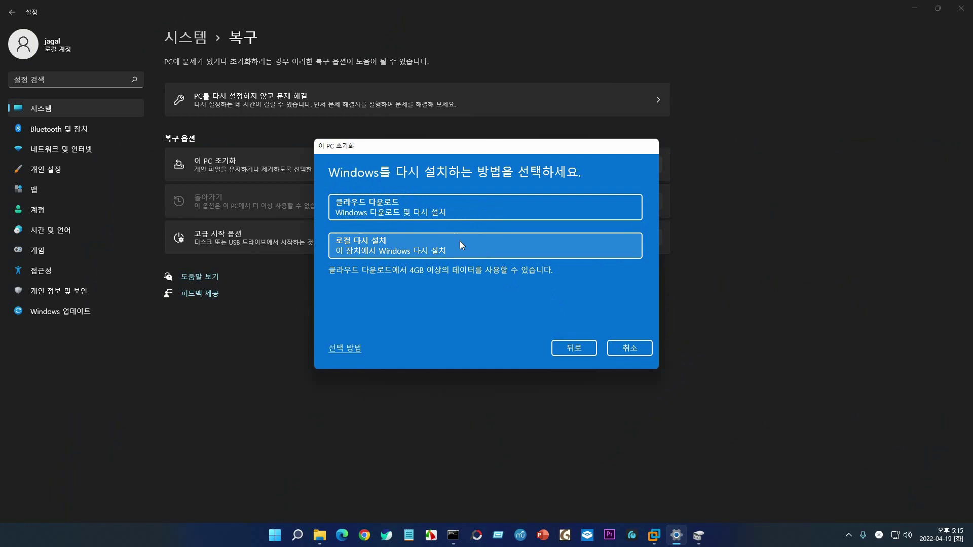
left_click(632, 348)
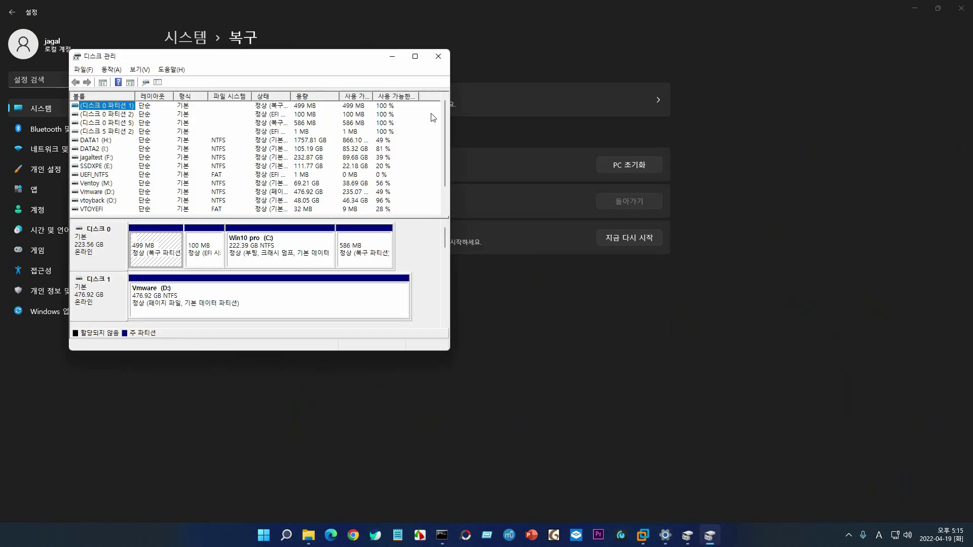
Step: Maximize Disk Management and examine the recovery and Windows partitions on disk 0
left_click(415, 57)
left_click(722, 193)
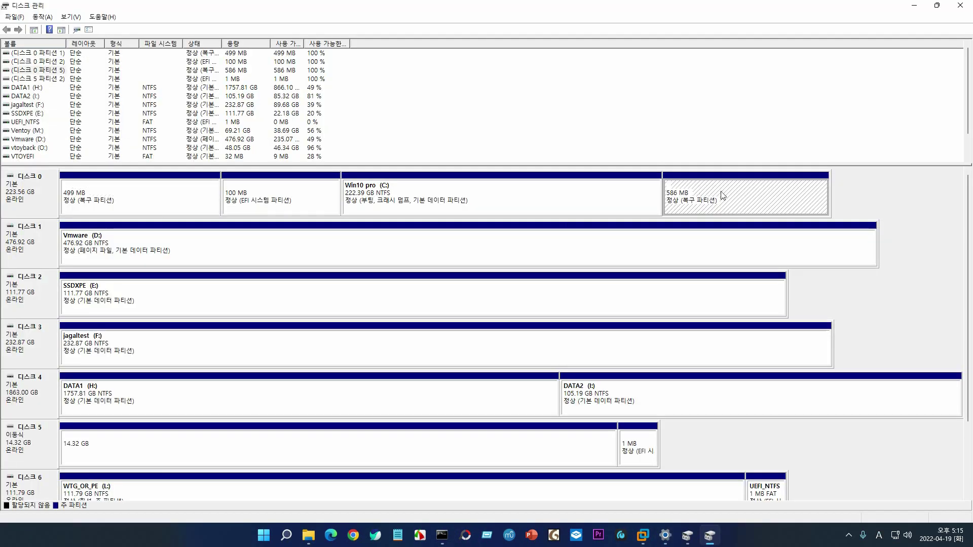
left_click(549, 185)
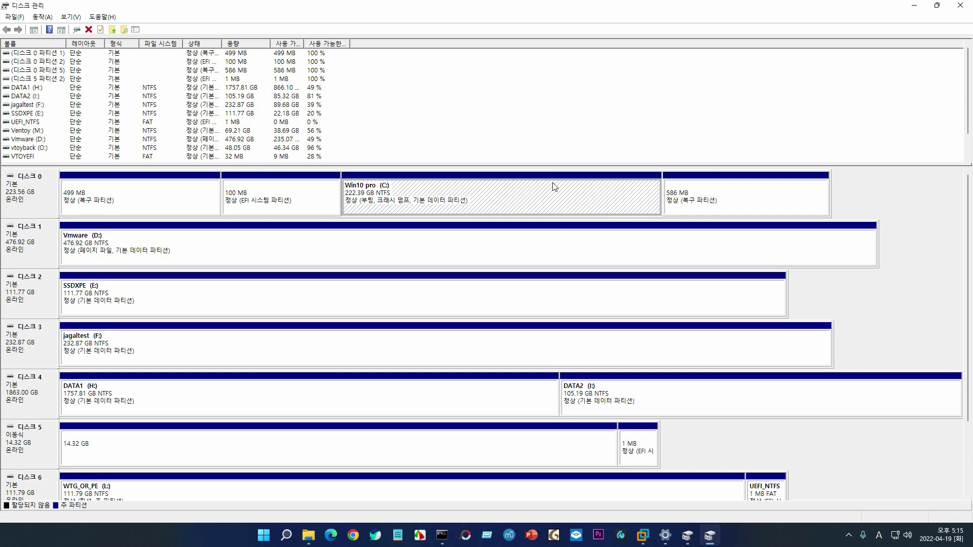
left_click(175, 185)
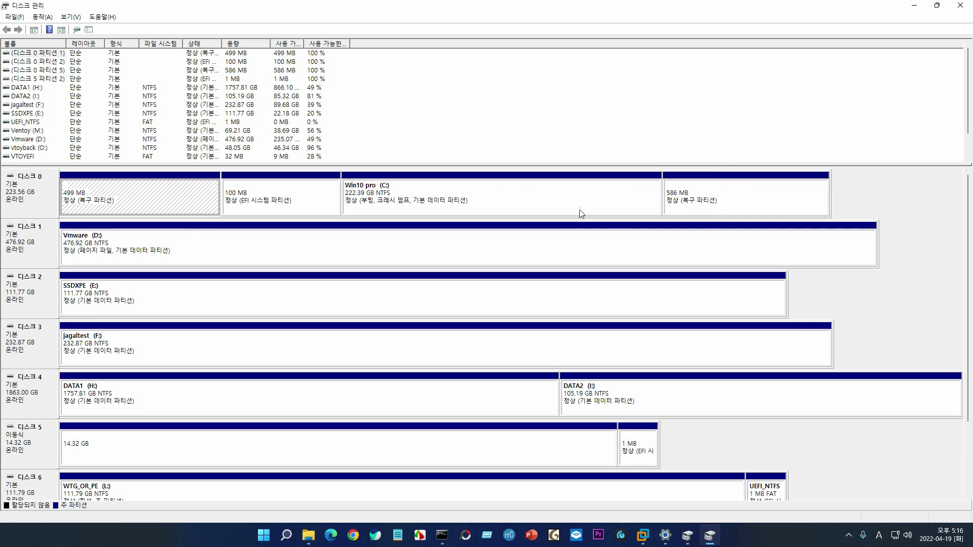
left_click(721, 196)
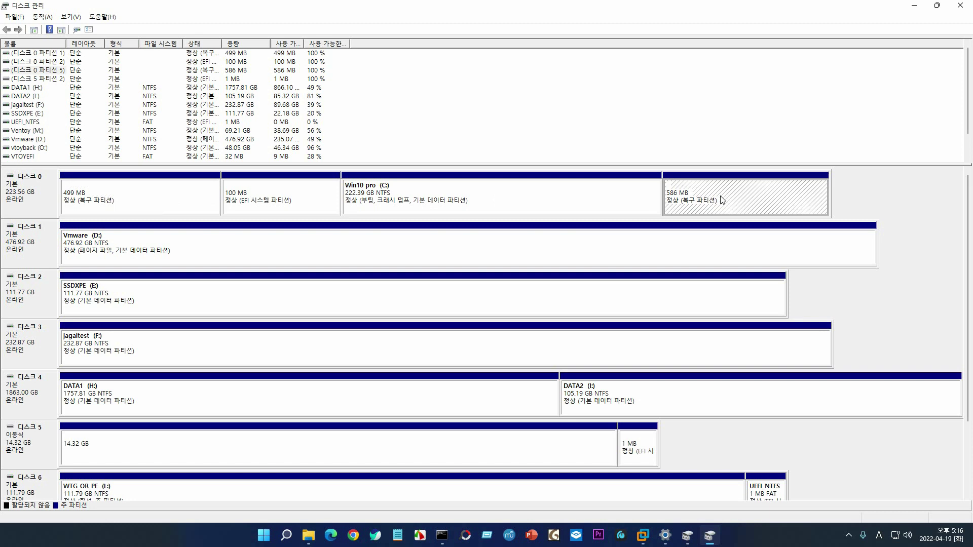
left_click(189, 180)
left_click(749, 213)
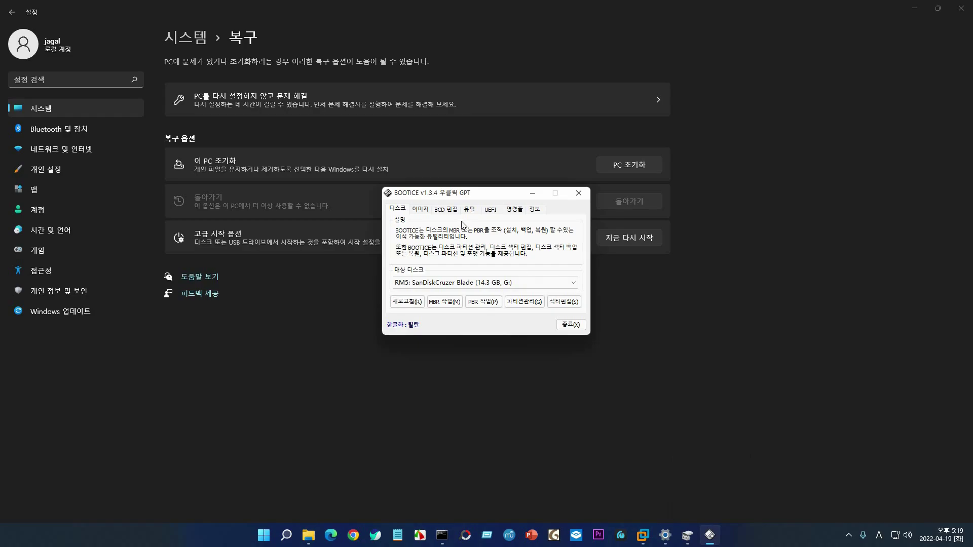
Step: In BOOTICE partition management, unhide the 586 MB recovery partition of disk 0 and assign it drive letter K:
left_click(525, 302)
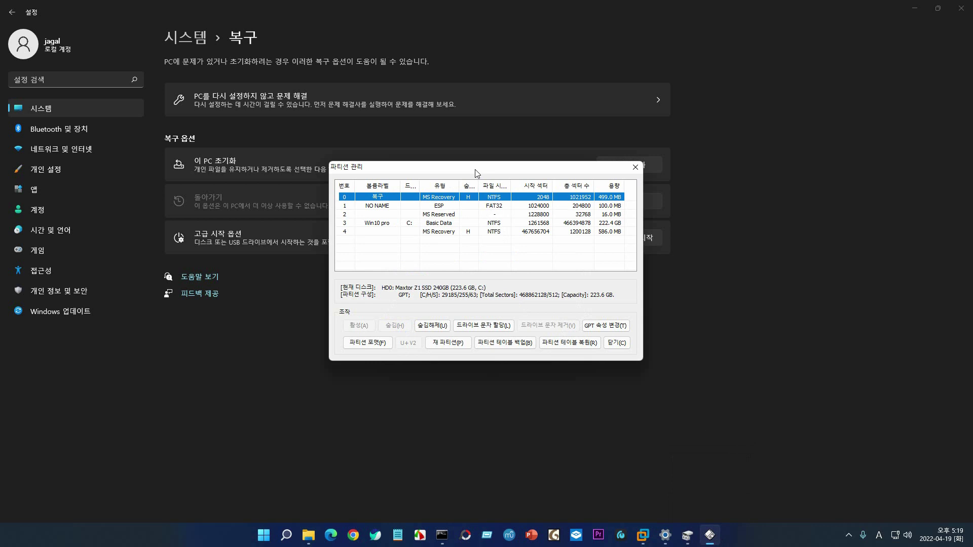
left_click(436, 231)
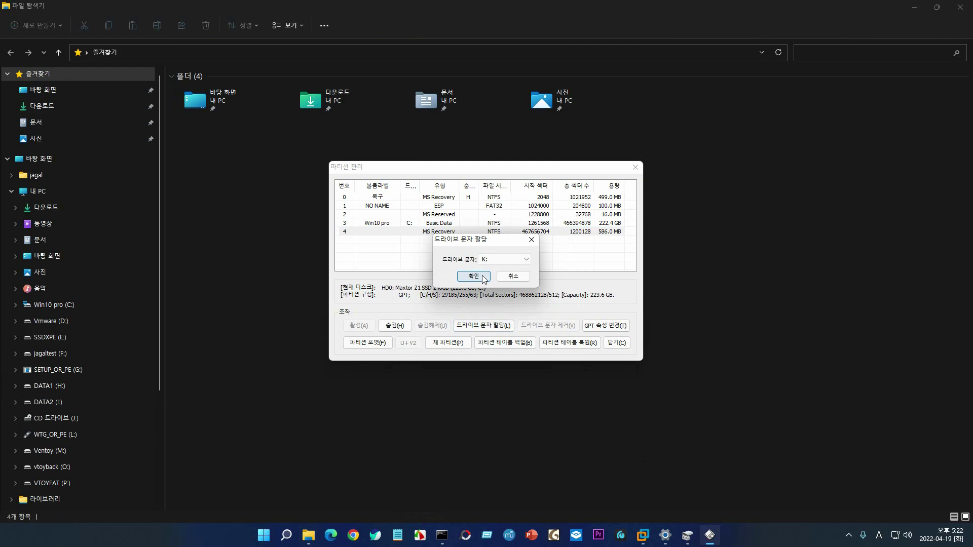
left_click(483, 275)
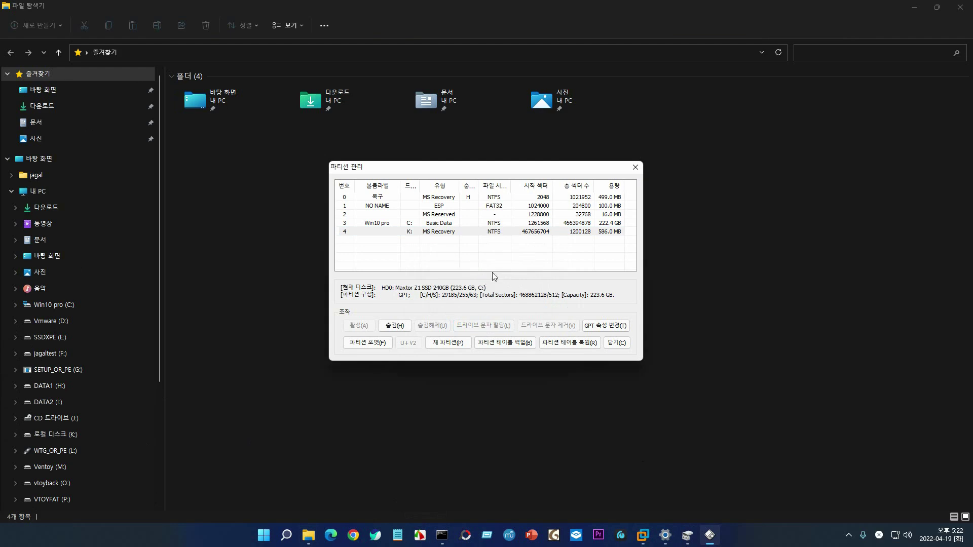
Step: Turn off hiding of protected operating system files in the folder options to browse local disk K: in File Explorer
left_click(55, 435)
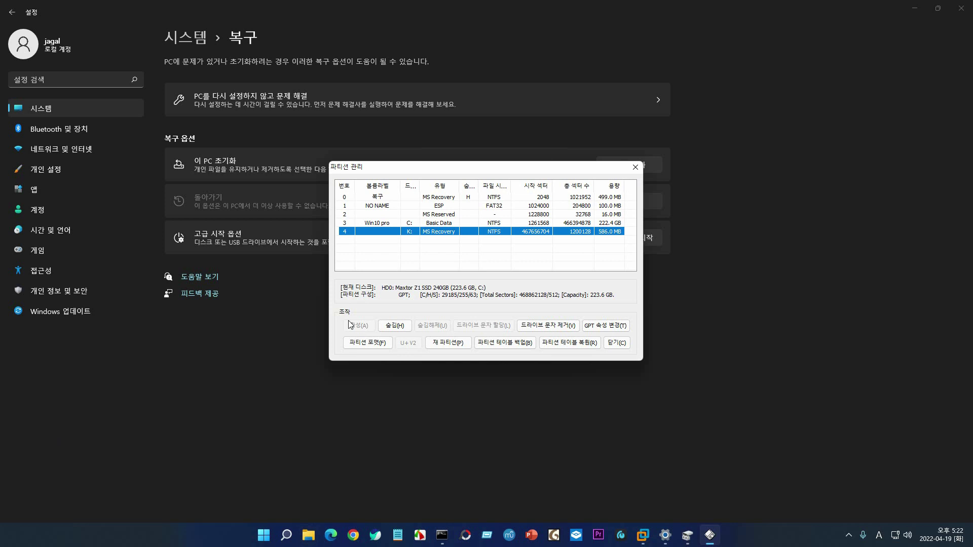
left_click(308, 536)
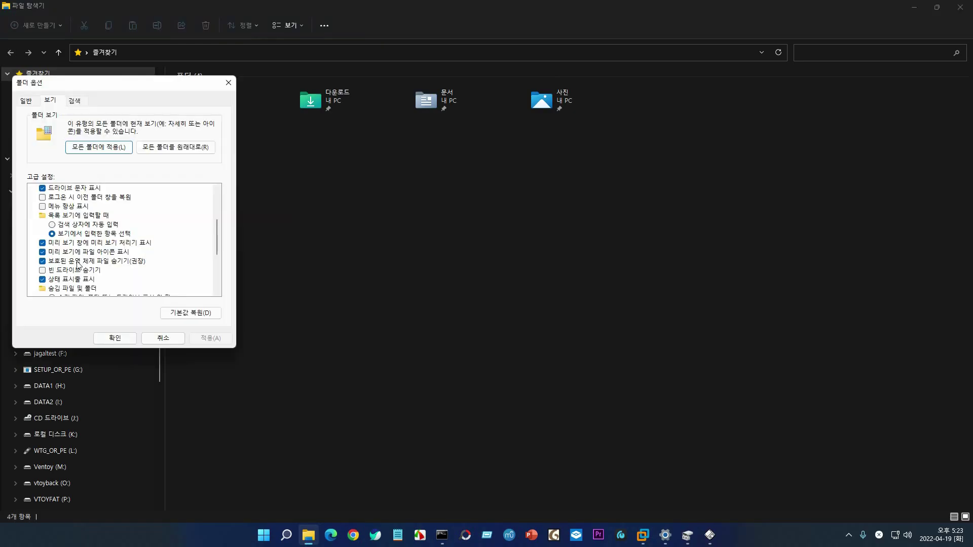
left_click(43, 262)
left_click(551, 281)
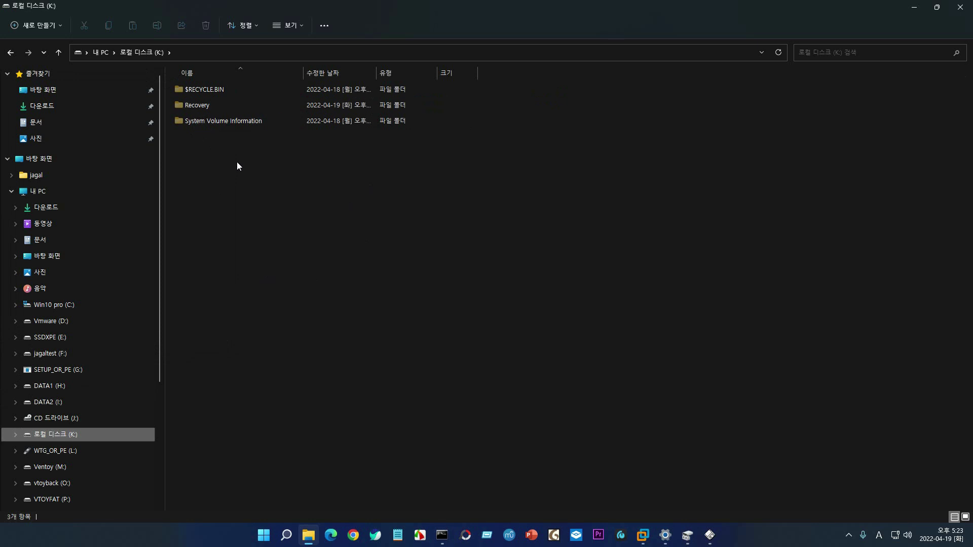
Step: Examine the recovery files in Recovery\WindowsRE on drive K:, including the content of ReAgent.xml and the Winre.wim image
double_click(199, 104)
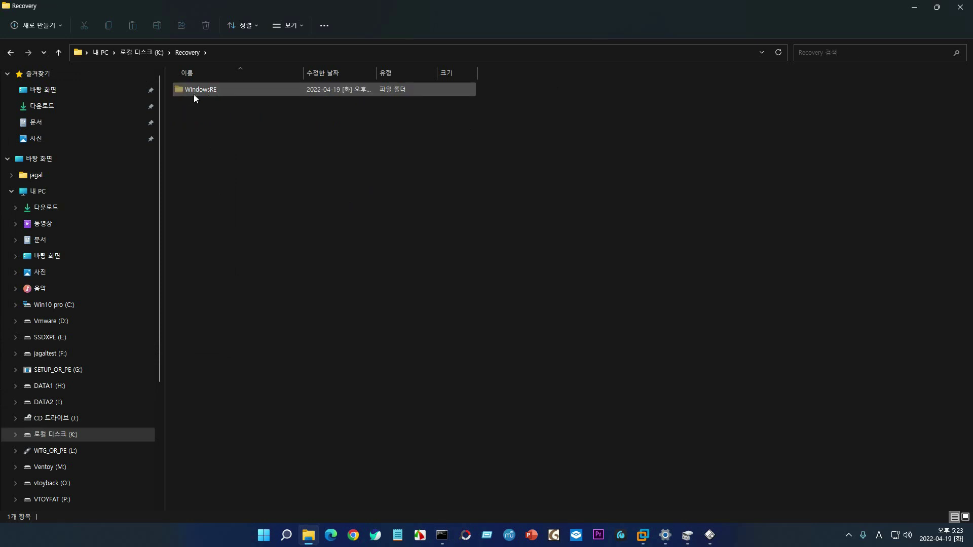
double_click(208, 92)
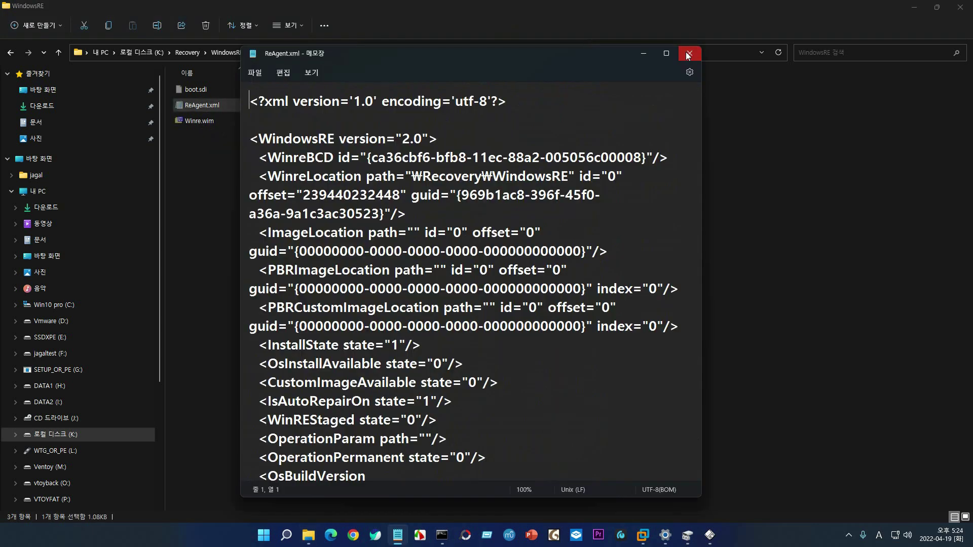
left_click(692, 50)
left_click(193, 123)
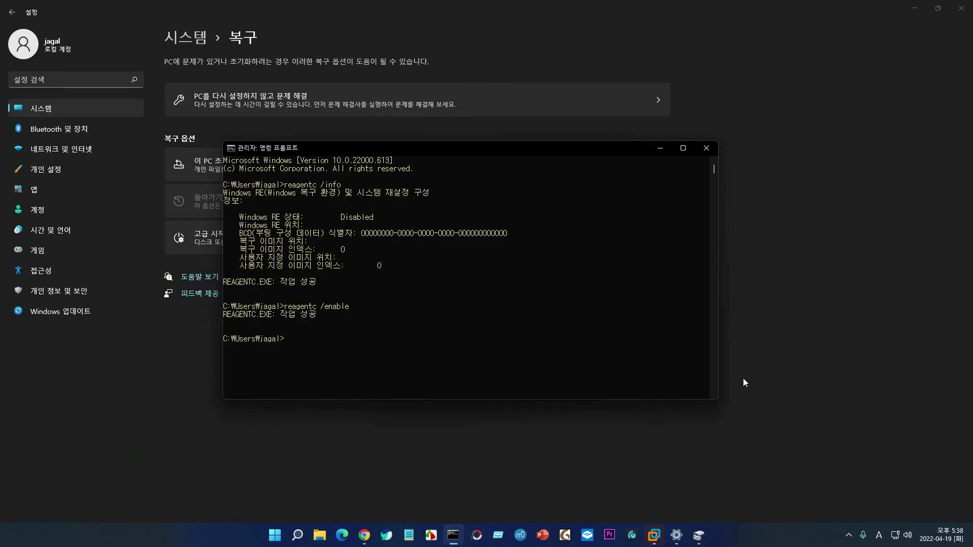
Step: Start diskpart in Command Prompt, list the disks and select disk 0
type("diskpart")
key("Return")
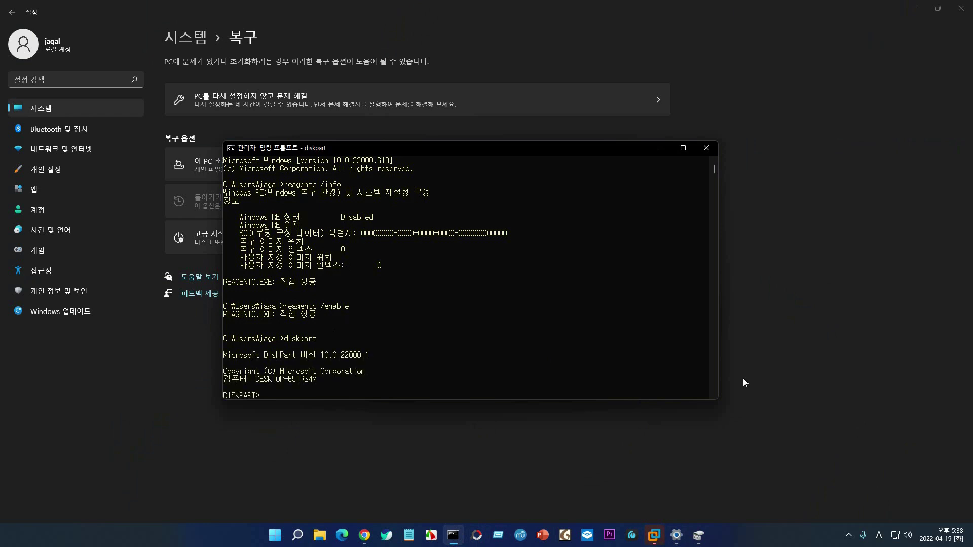
type("list disk")
key("Return")
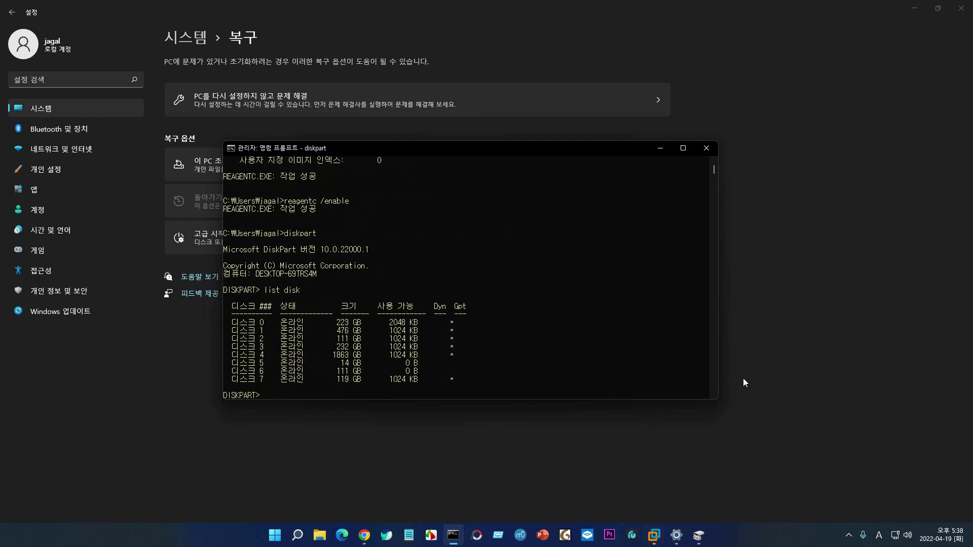
type("sel disk 0")
key("Return")
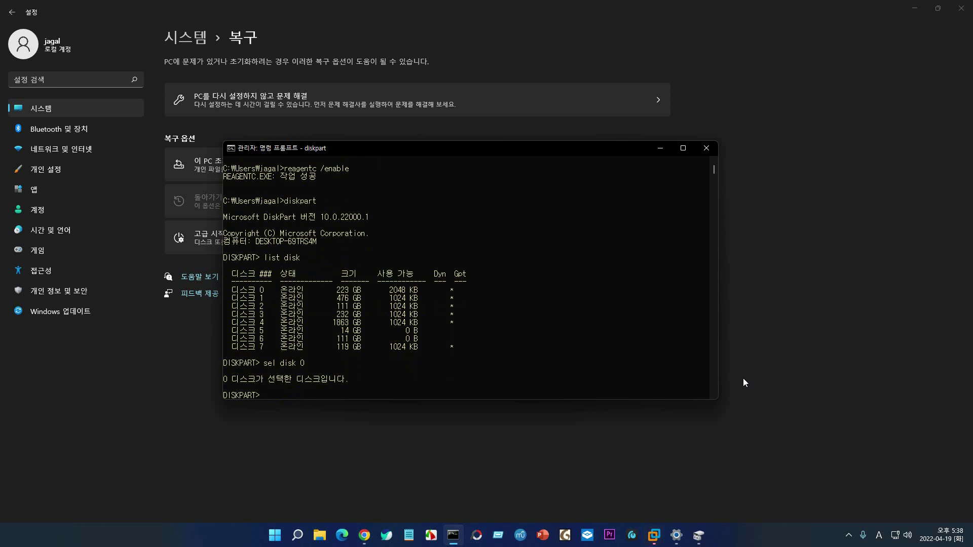
Step: List the partitions of disk 0, select recovery partition 5 and enter del par override at the diskpart prompt
type("list par")
key("Return")
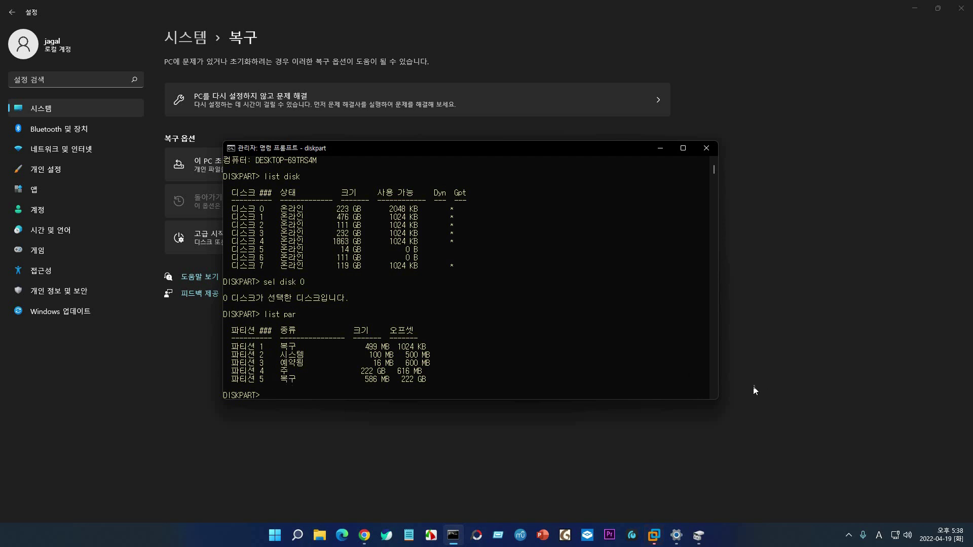
type("sel par 5")
key("Return")
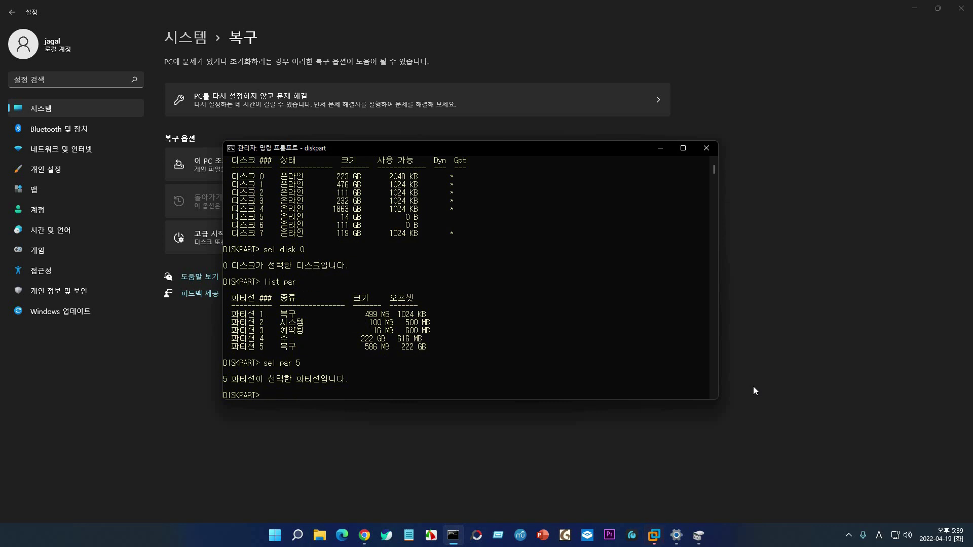
type("del par override")
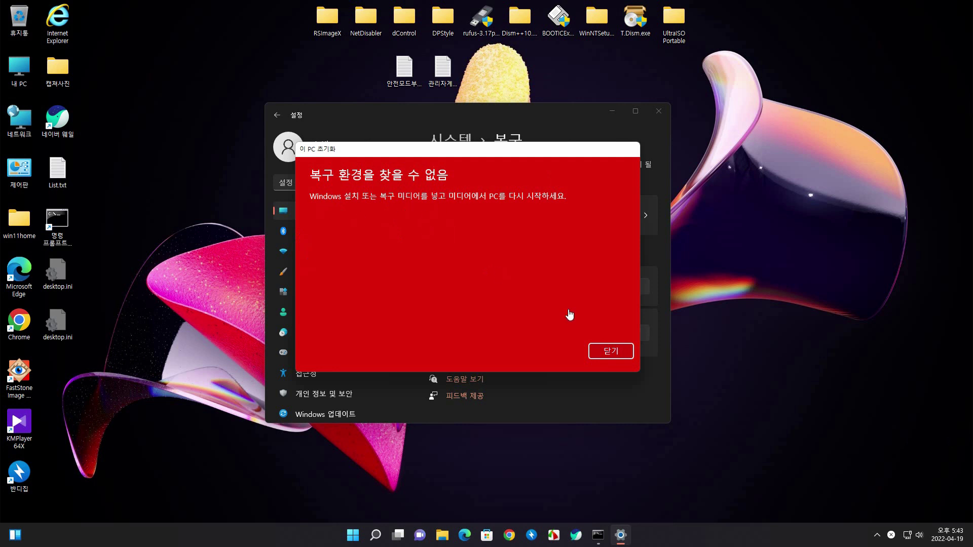
Step: Close the PC reset error window and start diskpart in the open Command Prompt
left_click(600, 351)
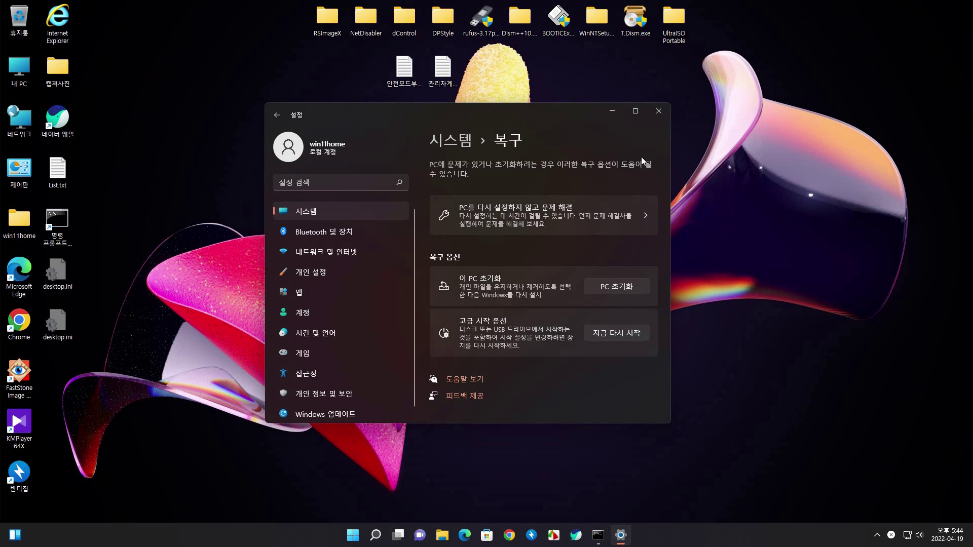
key("alt+Tab")
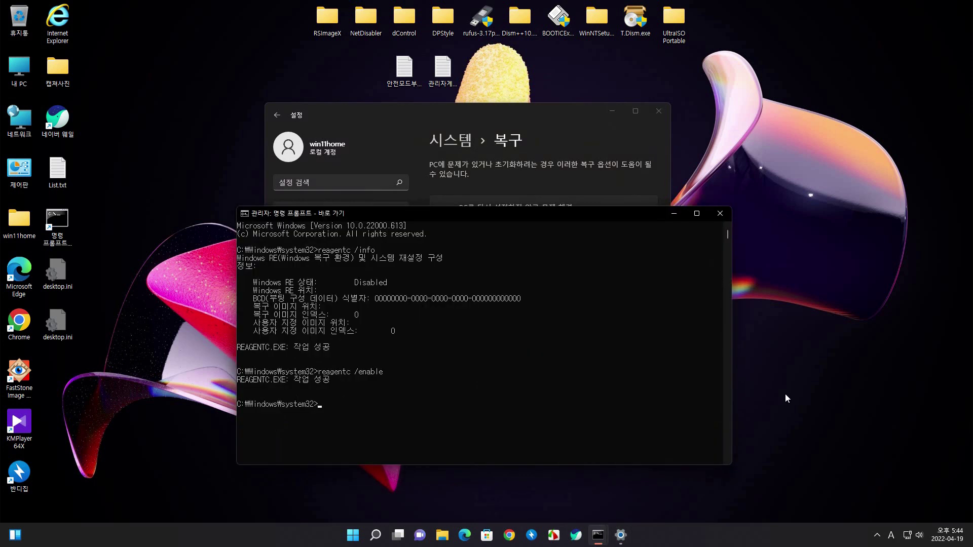
type("diskpart")
key("Return")
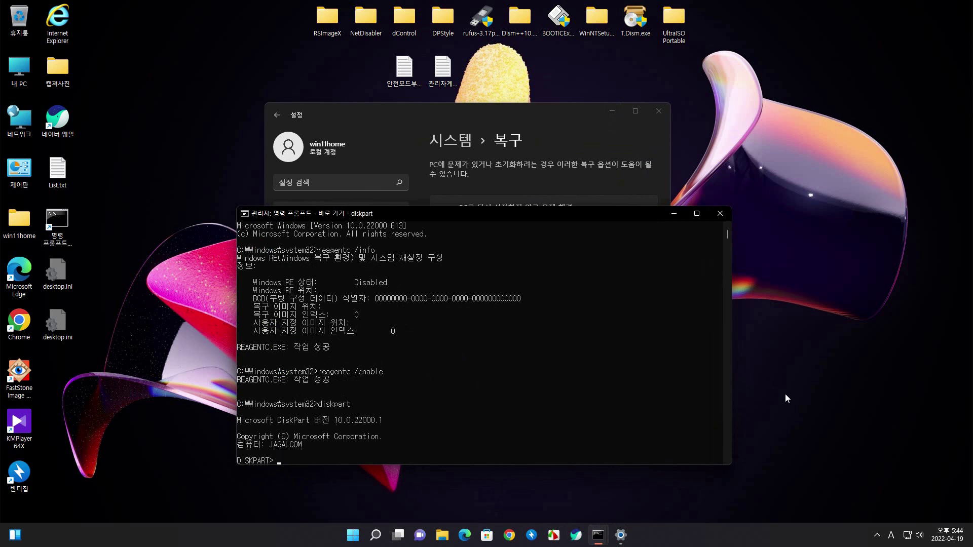
Step: List the disks in diskpart, select disk 0 and list its partitions
type("list disk")
key("Return")
type("se")
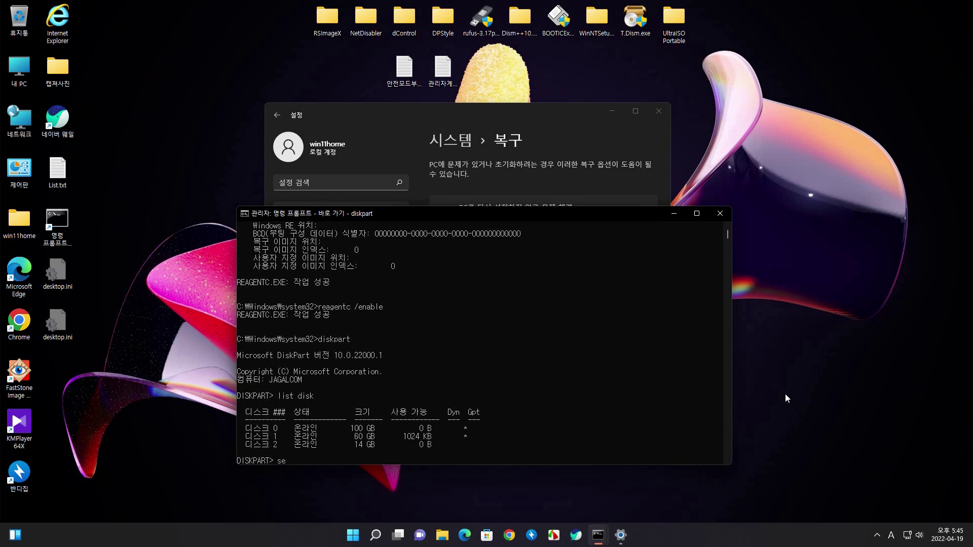
type("l disk 0")
key("Return")
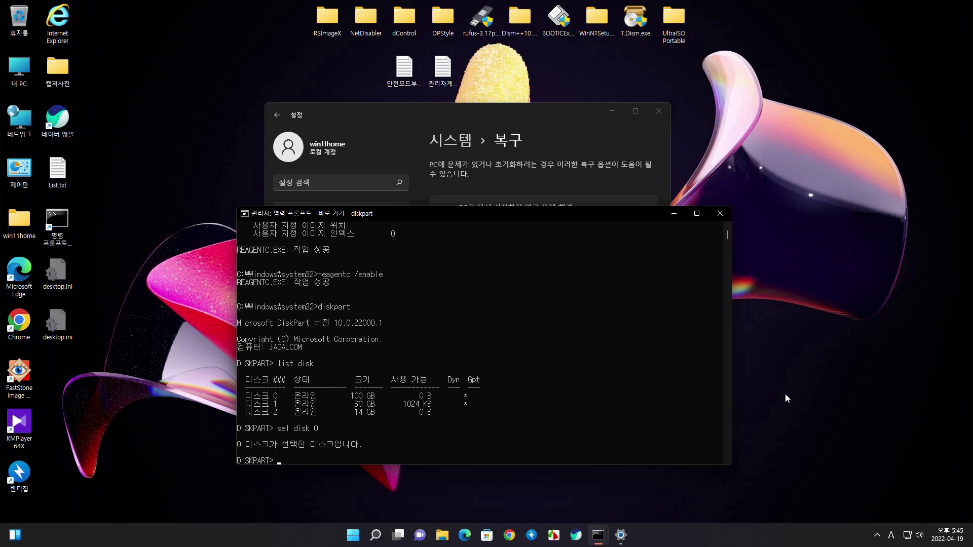
type("s")
key("BackSpace")
type("list par")
key("Return")
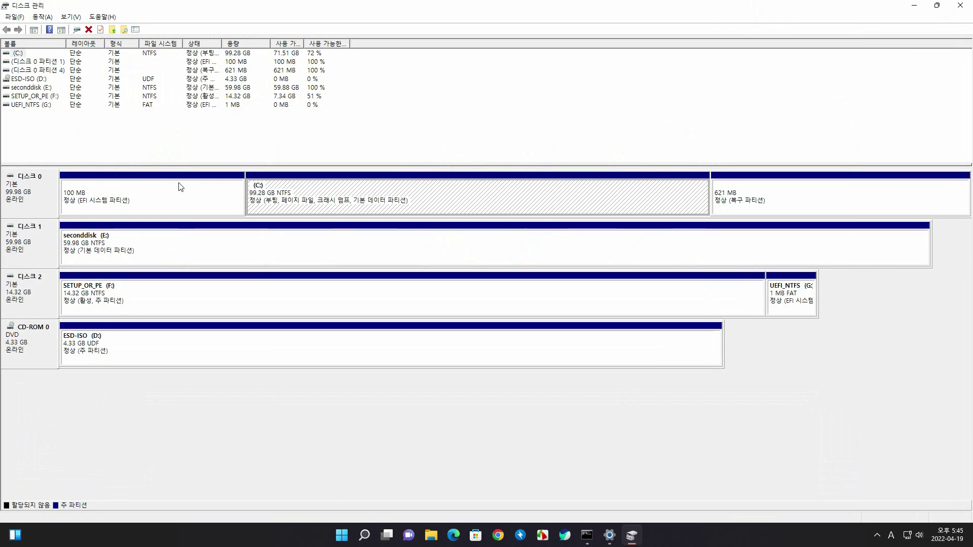
Step: Examine disk 0's partitions in Disk Management and the Winre.wim file in Recovery\WindowsRE on drive H:
left_click(180, 187)
left_click(467, 196)
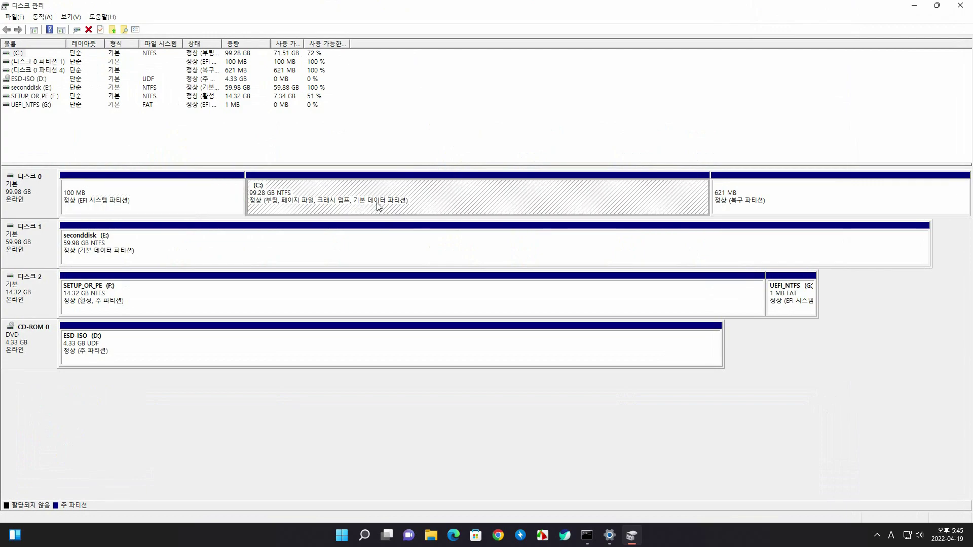
left_click(798, 202)
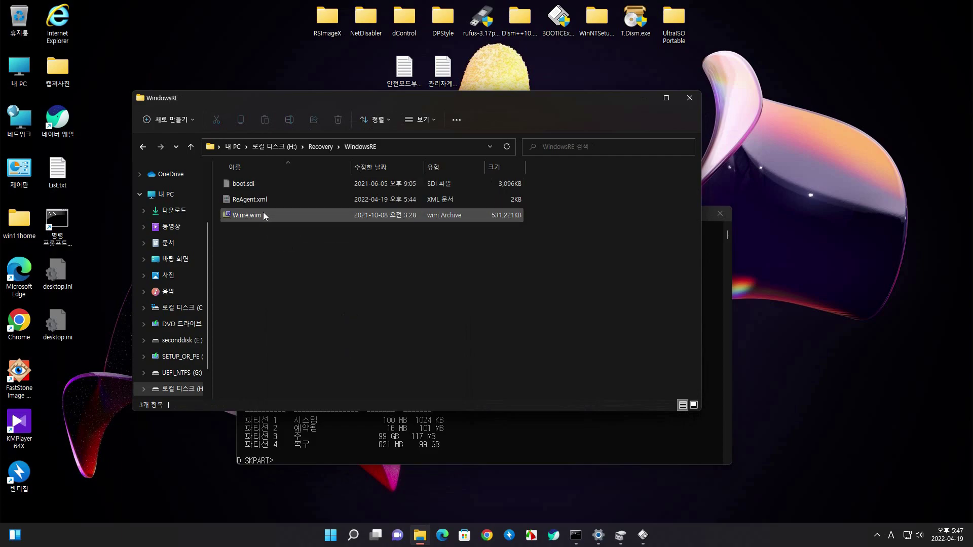
mouse_move(263, 214)
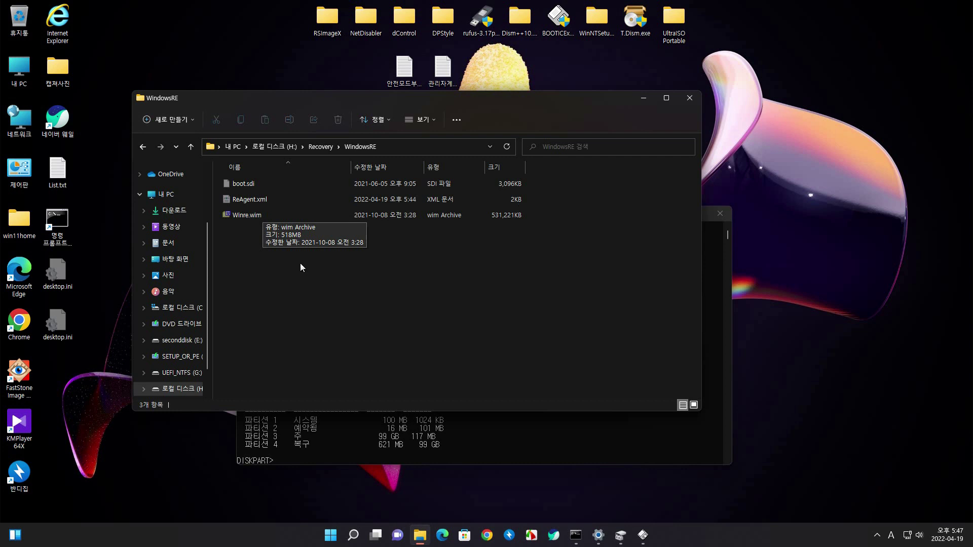
key("alt+F4")
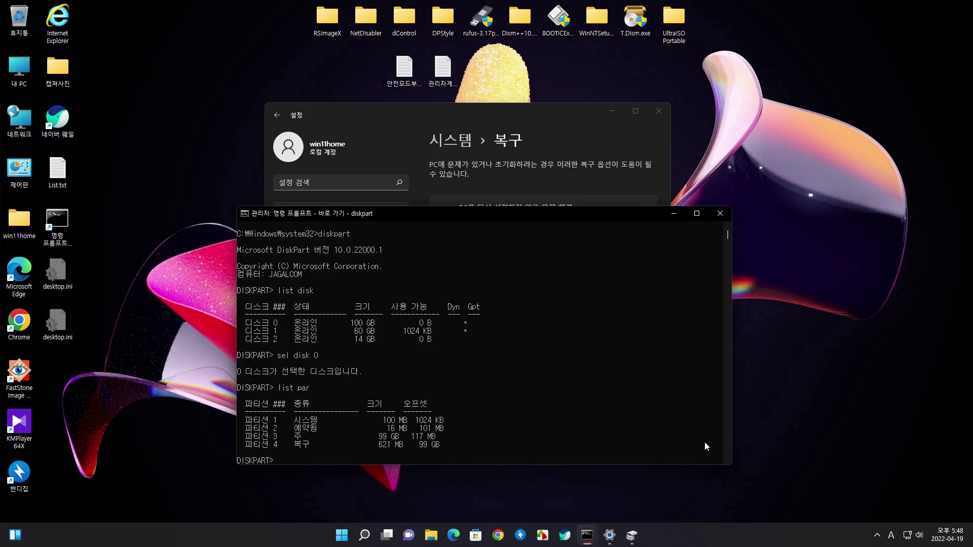
Step: Select recovery partition 4 in diskpart and delete it with del par override
type("sel par")
key("Return")
key("Up")
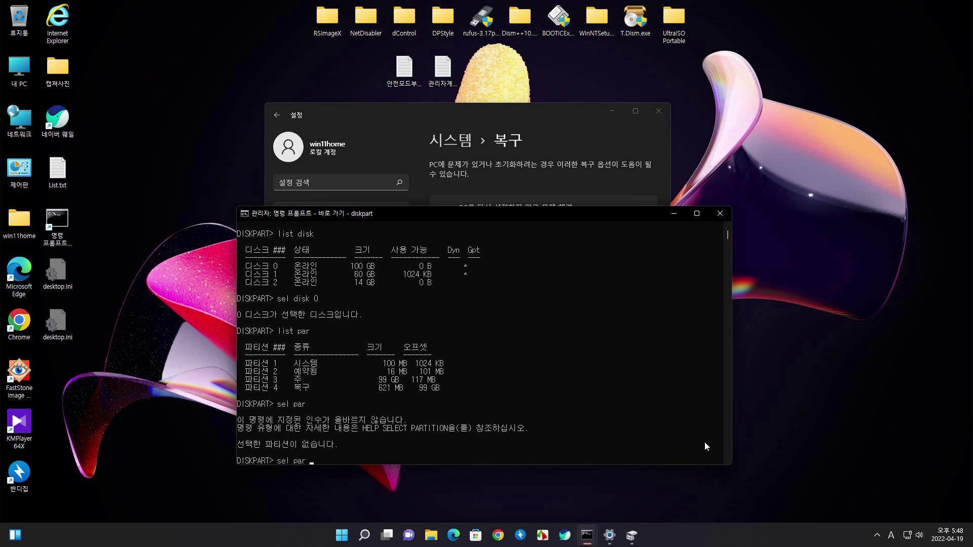
type("4")
key("Return")
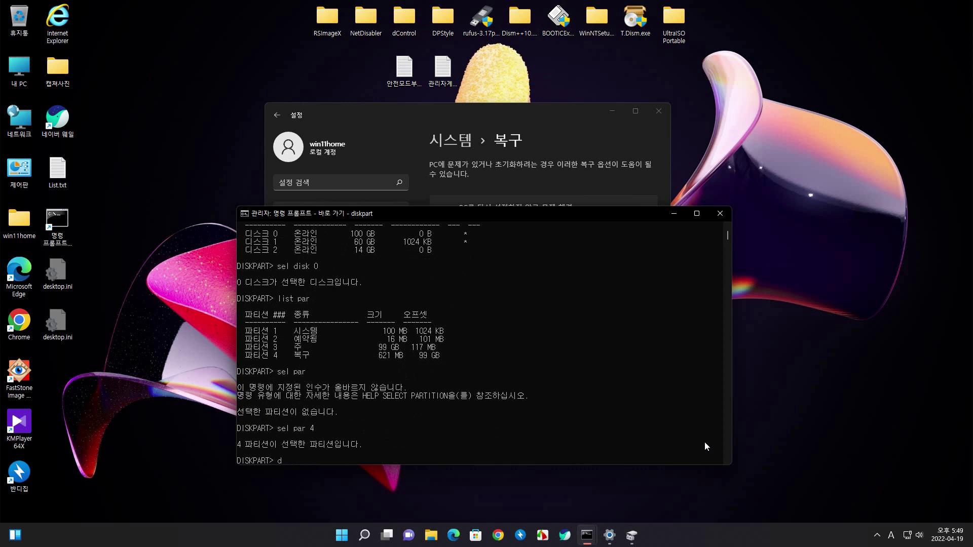
type("del par")
key("BackSpace")
type("override")
key("Return")
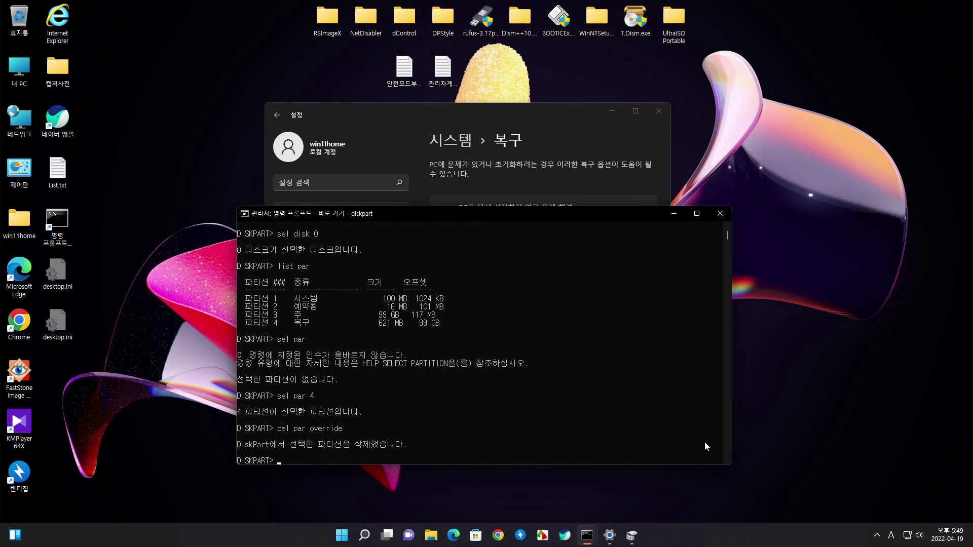
Step: Switch to Disk Management and create an NTFS simple volume labelled 복구 in disk 0's unallocated space
key("alt+Tab")
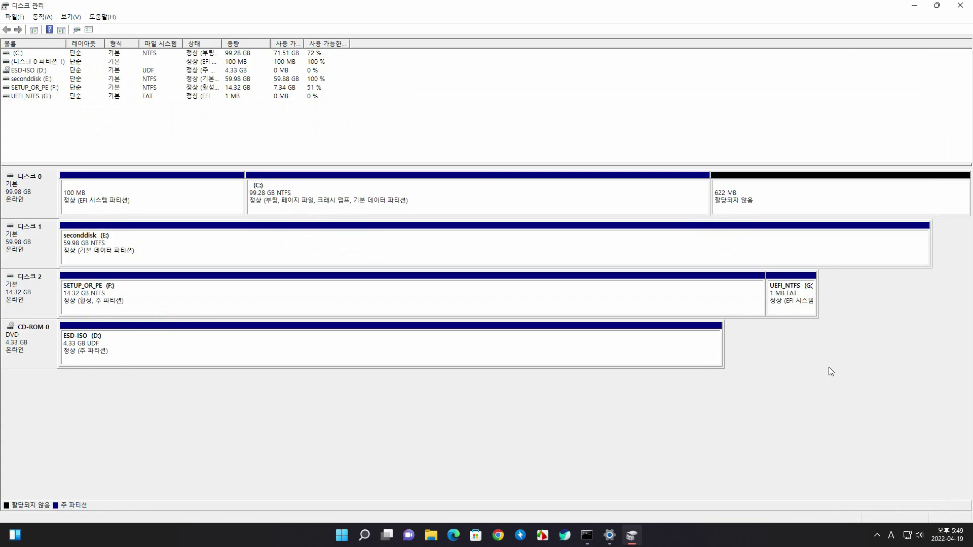
left_click(788, 187)
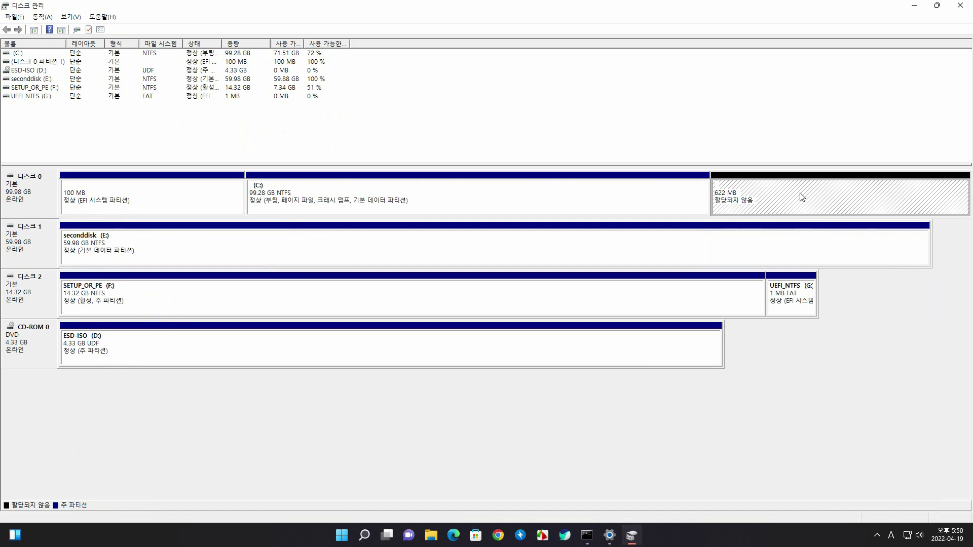
right_click(475, 193)
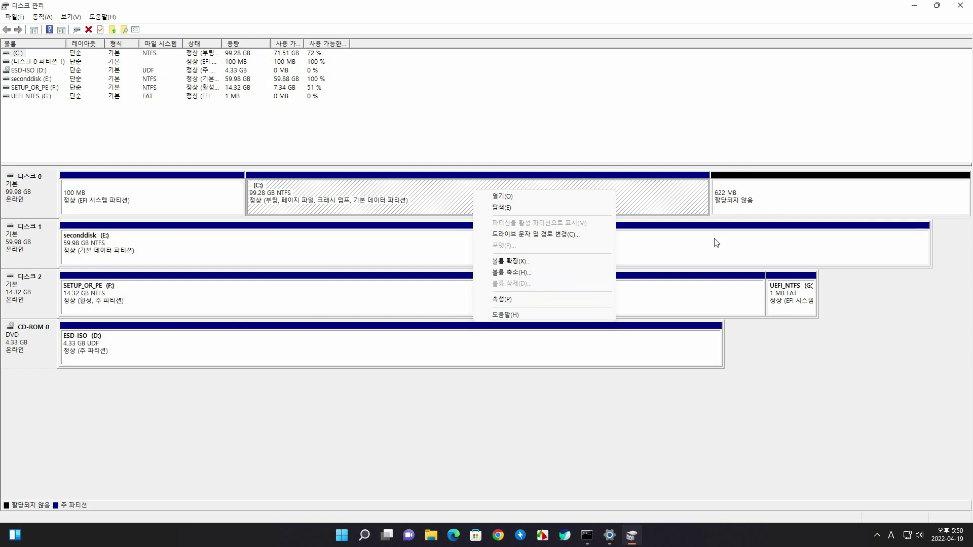
left_click(789, 197)
right_click(774, 198)
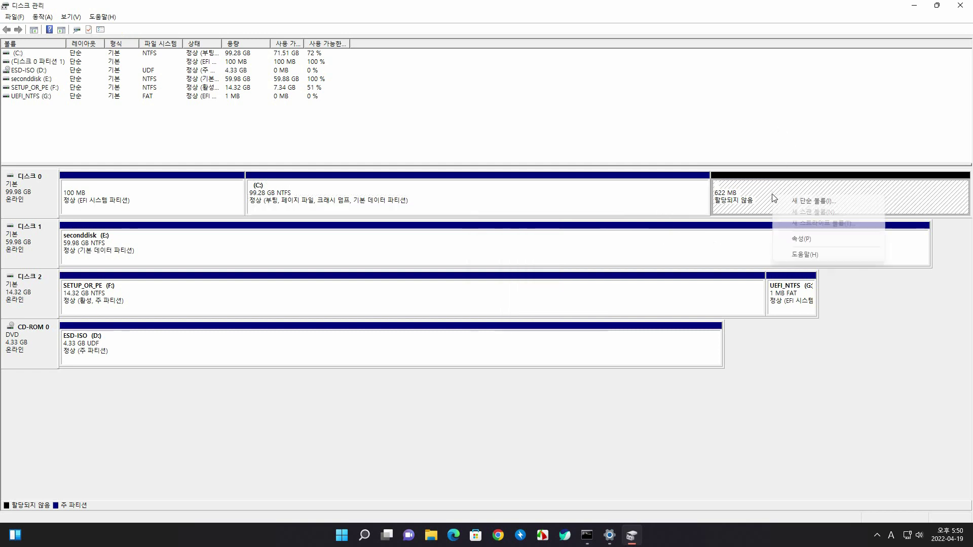
left_click(803, 201)
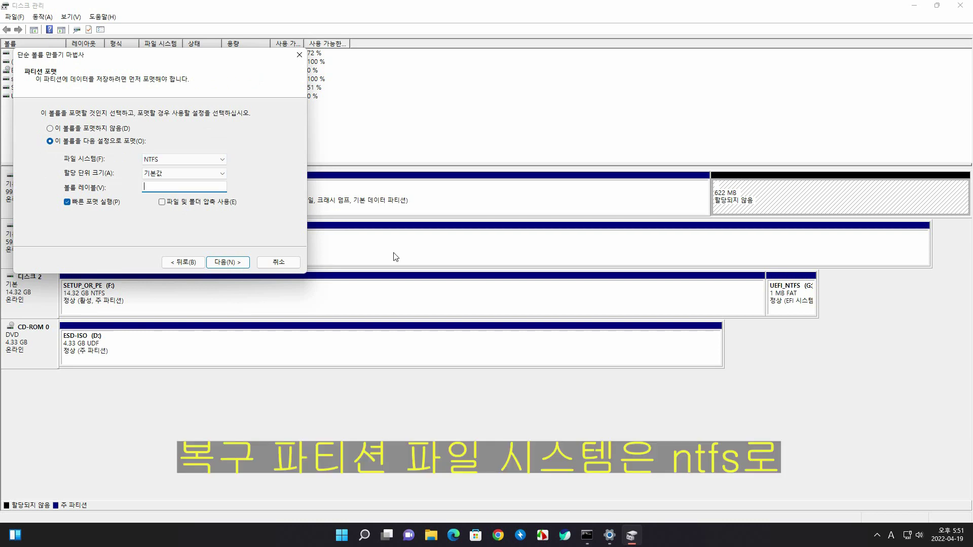
type("qhr")
key("BackSpace")
key("BackSpace")
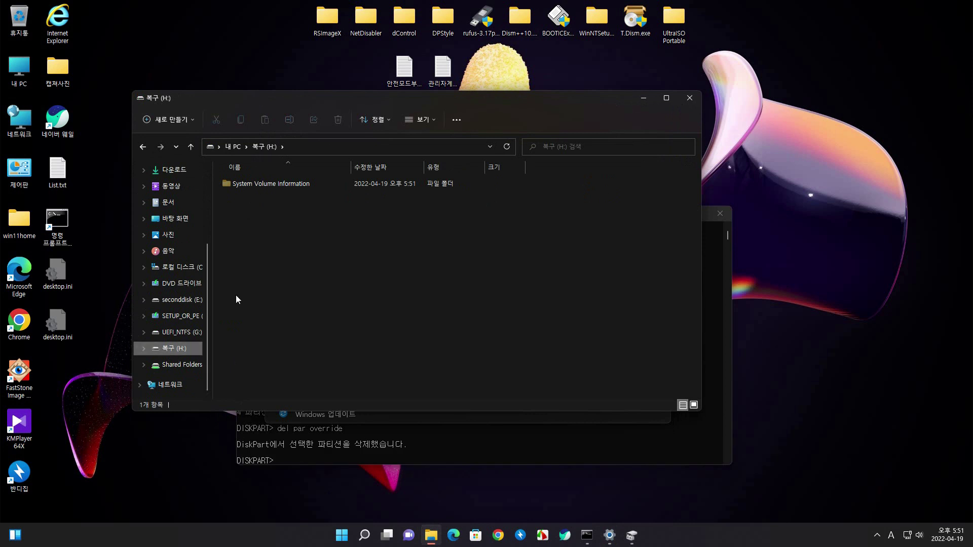
Step: Create a folder named temp at the root of the 복구 (H:) drive in File Explorer
right_click(250, 252)
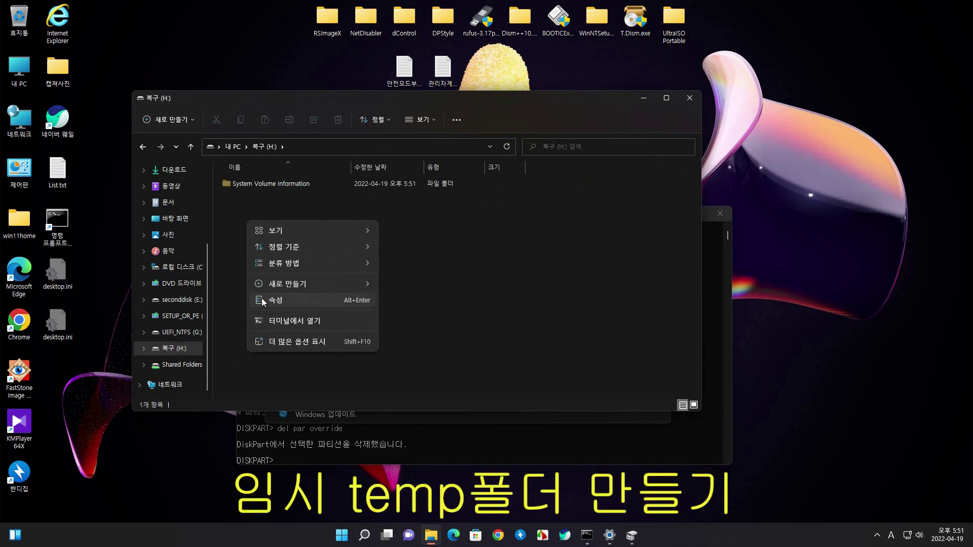
left_click(257, 342)
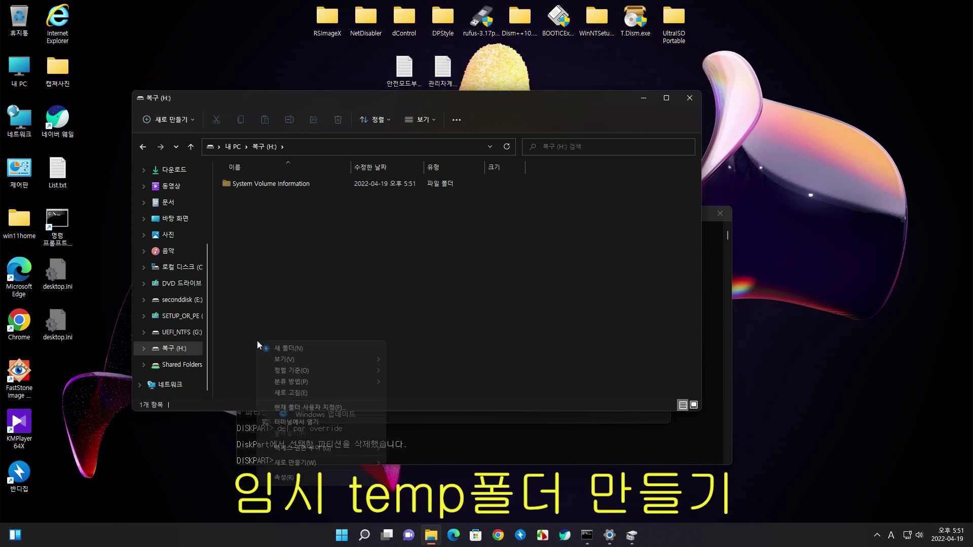
left_click(288, 349)
type("temp")
key("Return")
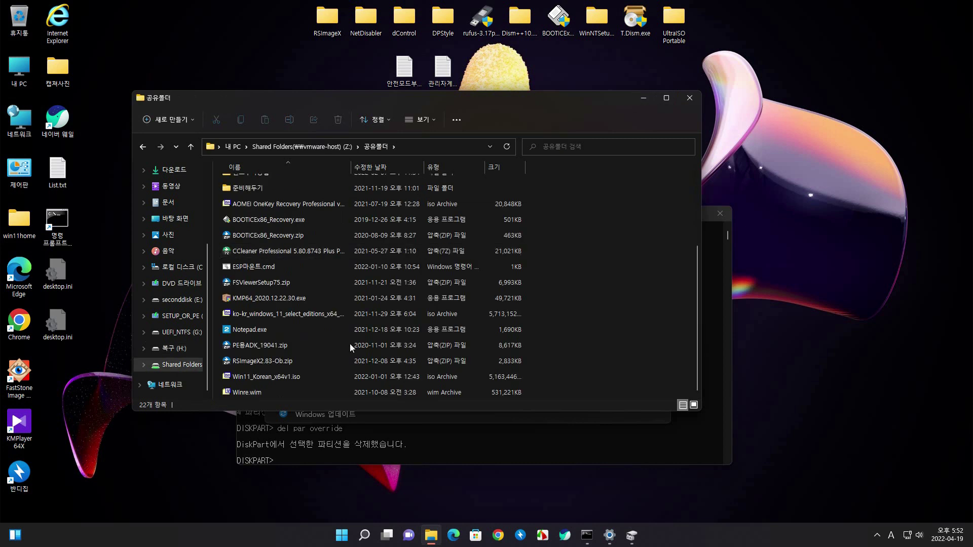
Step: Open Win11_Korean_x64v1.iso from the shared folder on drive Z: in 7-Zip and go into sources\install.wim
left_click(275, 378)
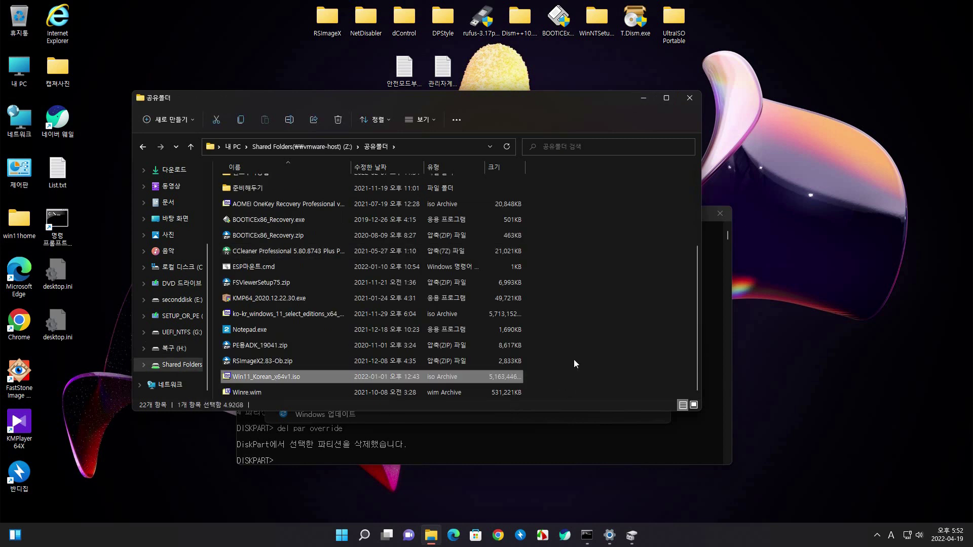
left_click(244, 393)
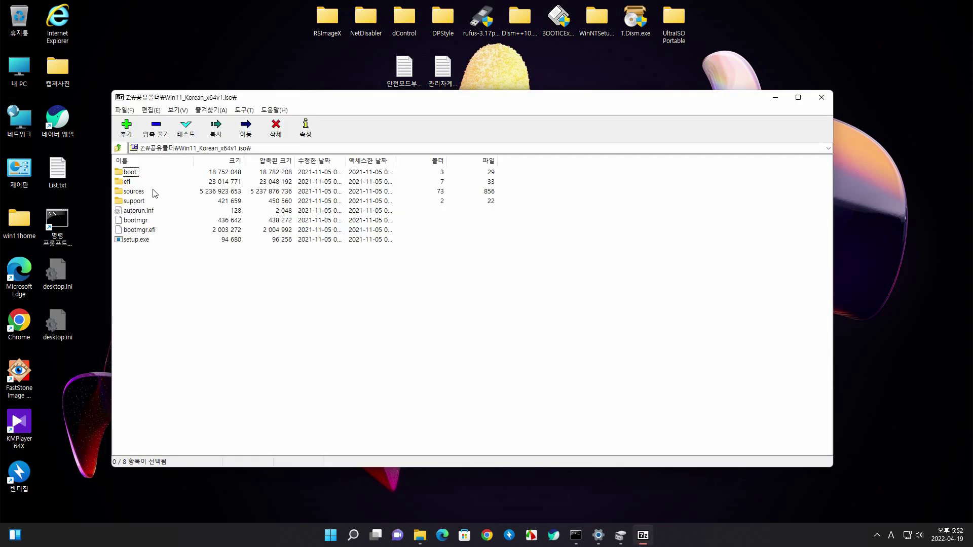
left_click(134, 192)
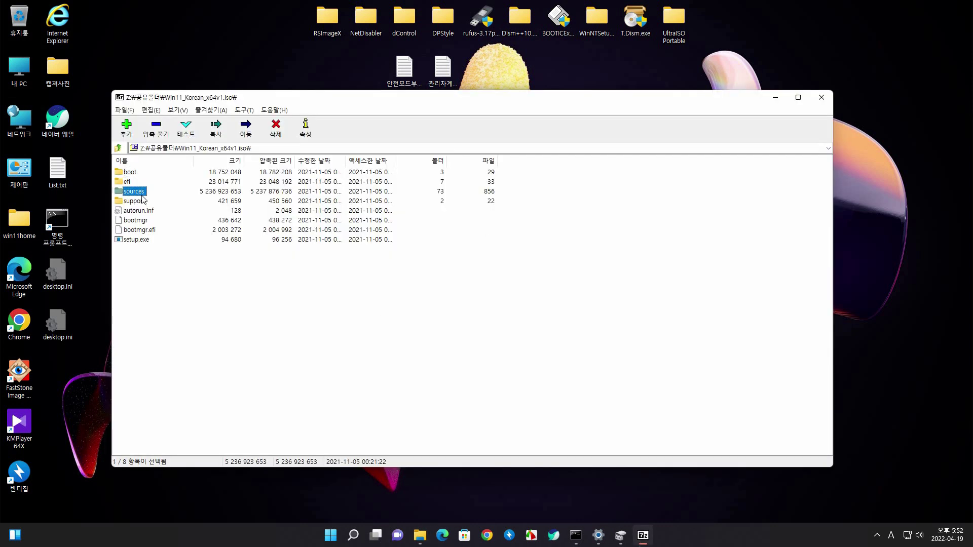
double_click(135, 192)
scroll(196, 241, "down", 4)
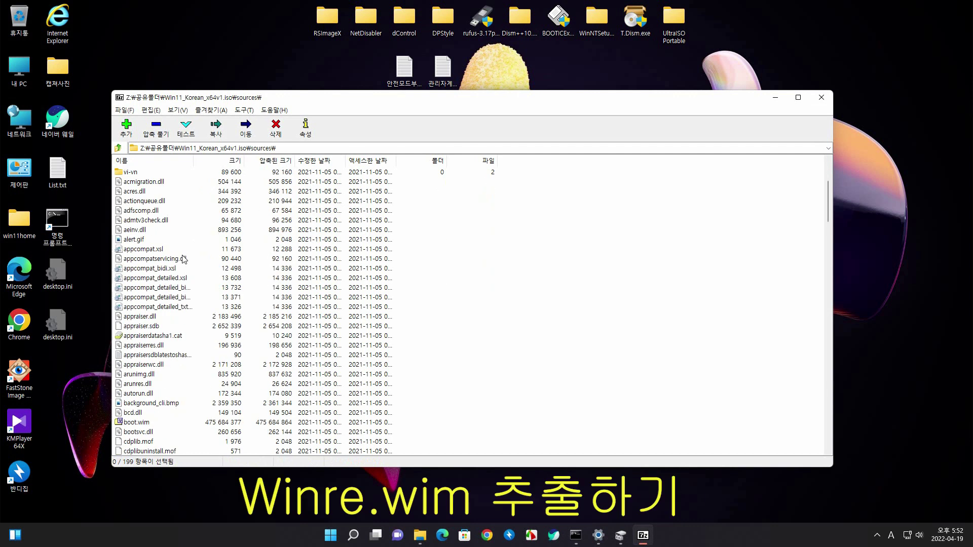
scroll(184, 259, "down", 20)
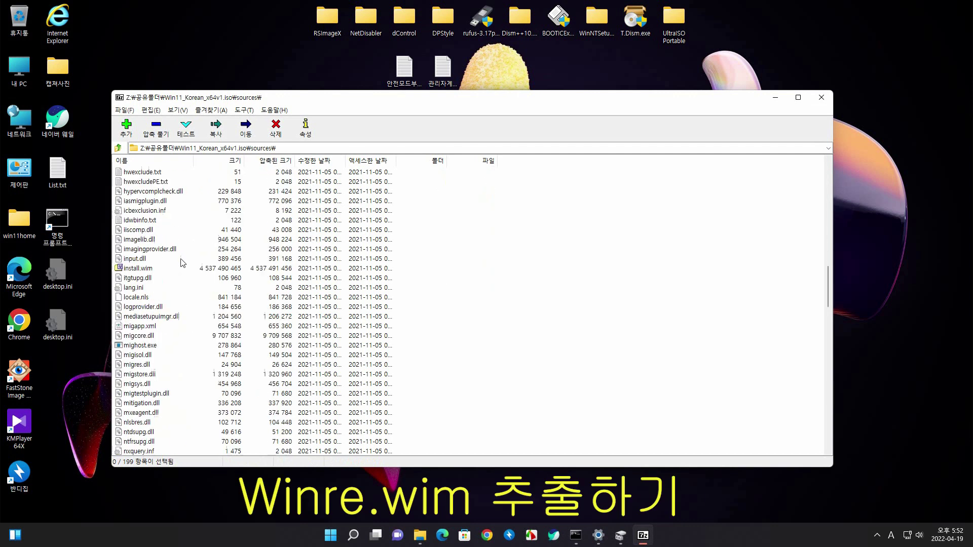
left_click(152, 271)
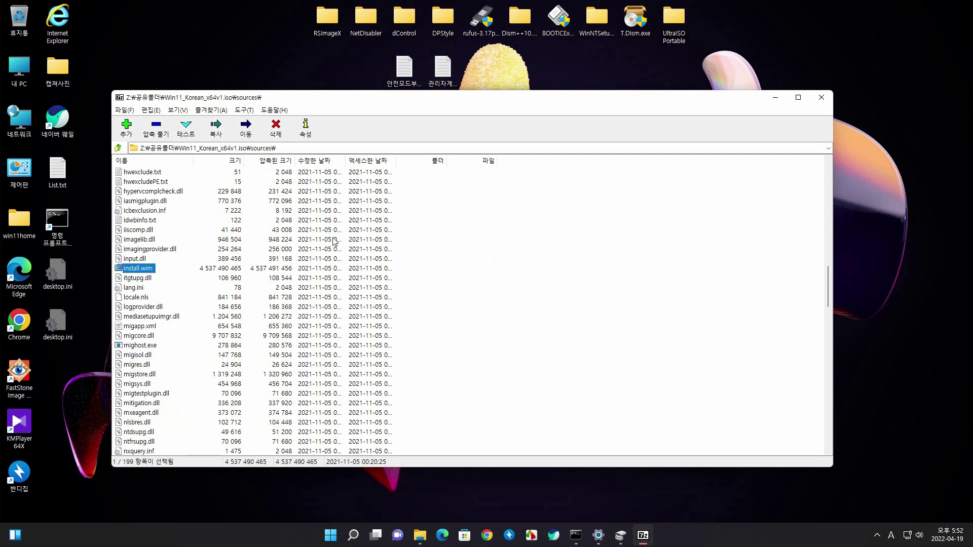
double_click(137, 269)
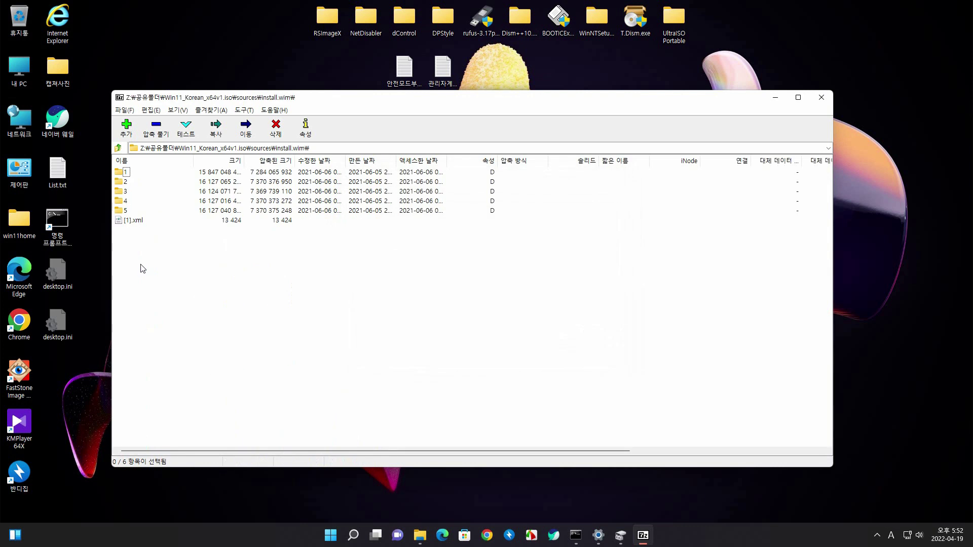
Step: Browse image 5 of install.wim to the Windows\System32\Recovery folder that holds Winre.wim
double_click(124, 211)
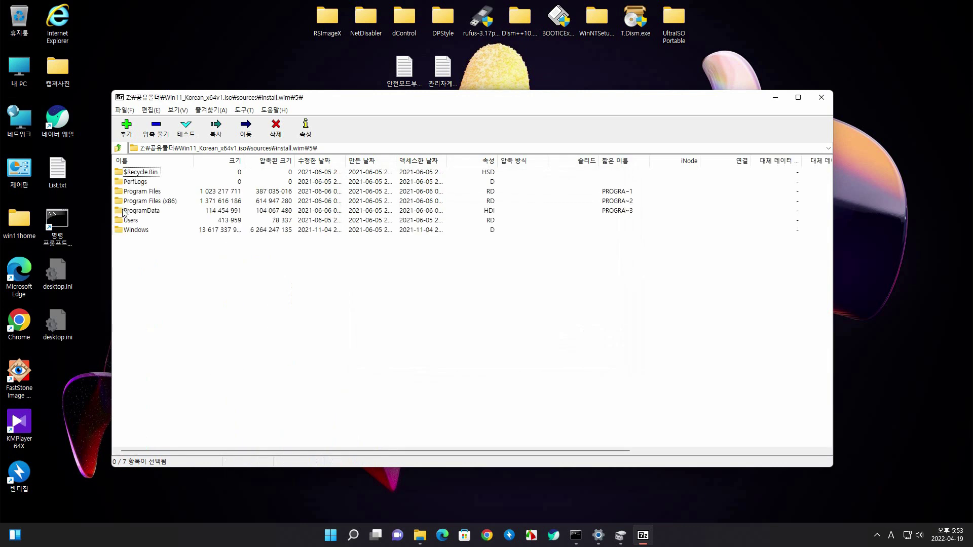
left_click(140, 231)
double_click(140, 231)
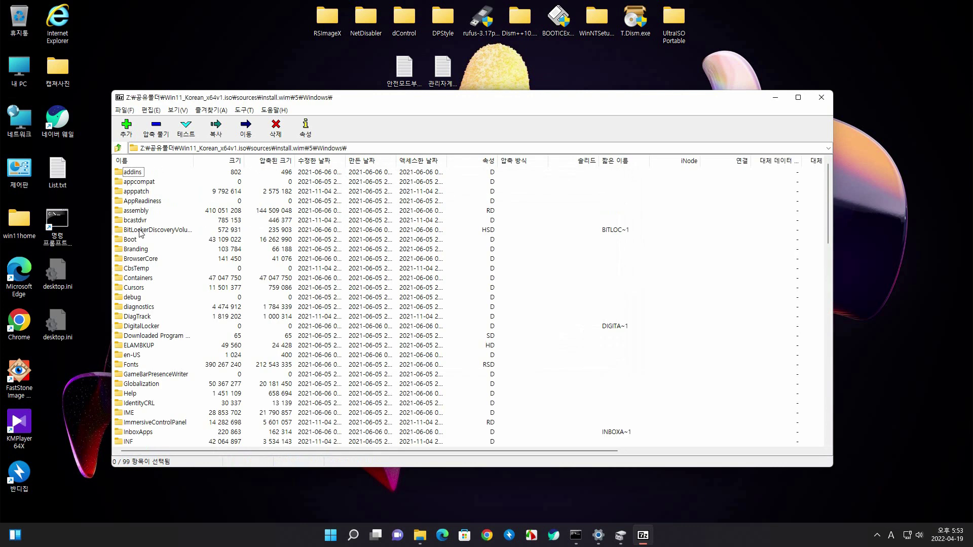
scroll(147, 251, "down", 15)
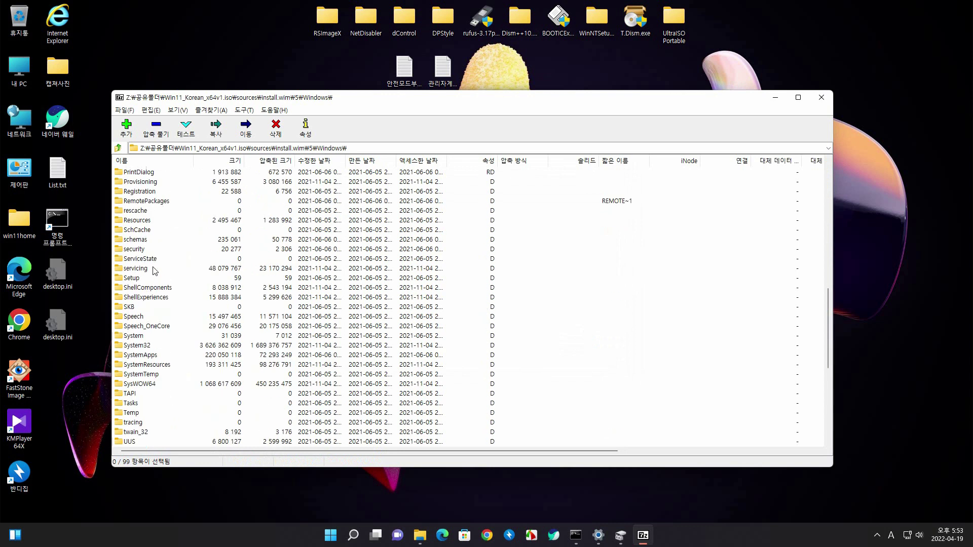
left_click(147, 346)
double_click(147, 346)
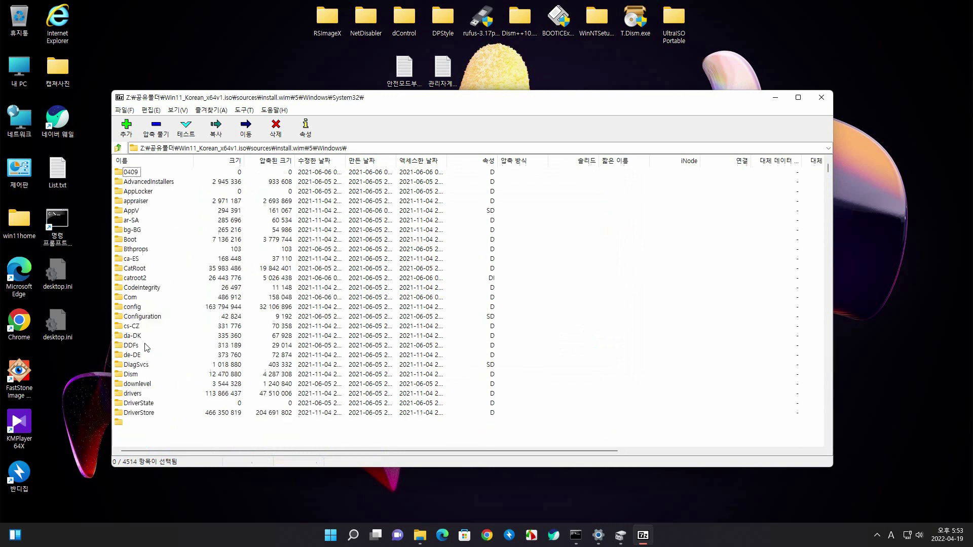
scroll(154, 290, "down", 10)
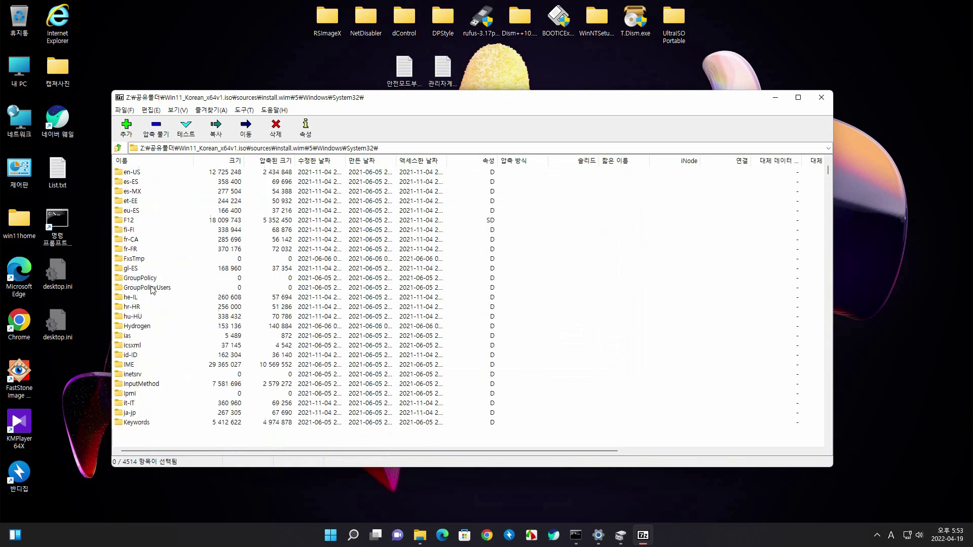
scroll(152, 290, "down", 10)
double_click(143, 348)
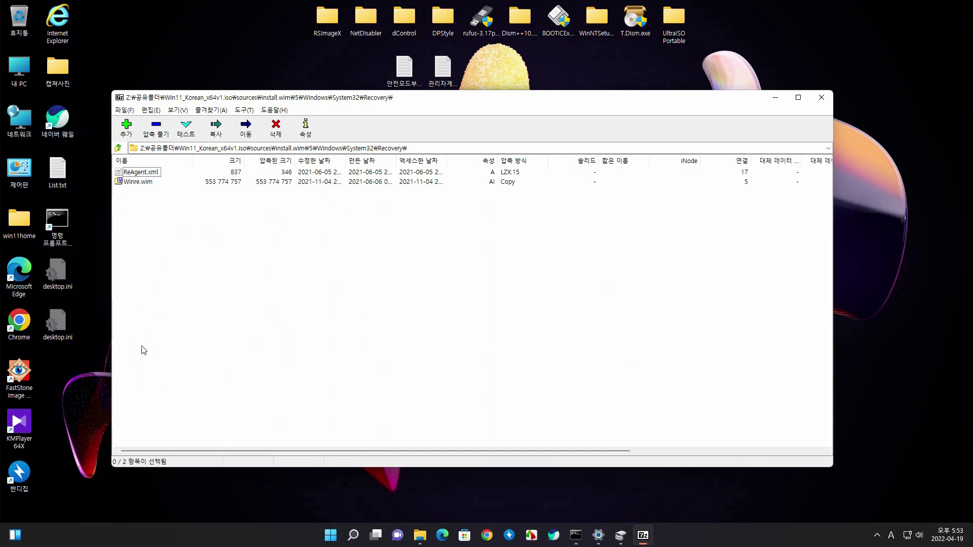
Step: Extract Winre.wim from the Recovery folder of install.wim to the temp folder on 복구 (H:) and close the archive
left_click(146, 183)
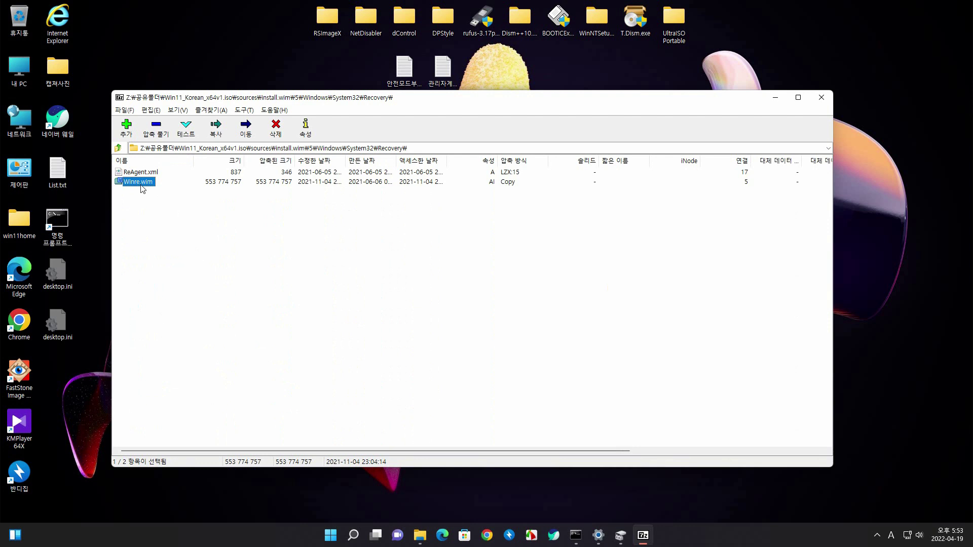
left_click(216, 132)
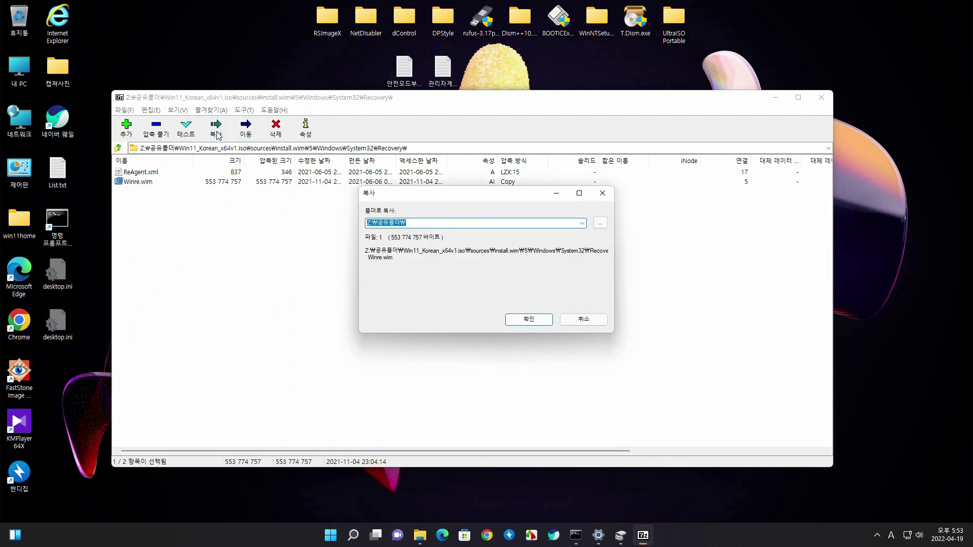
left_click(600, 224)
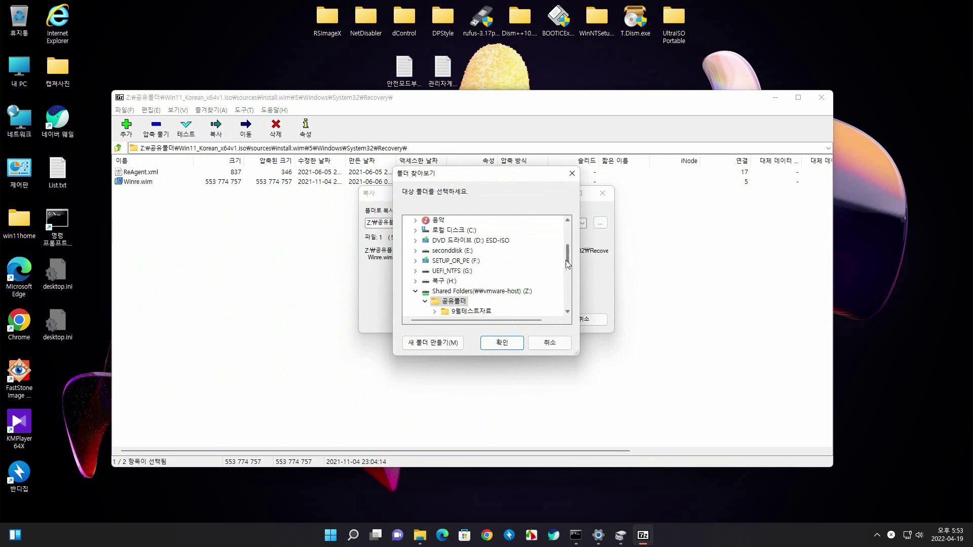
scroll(568, 256, "down", 1)
double_click(440, 250)
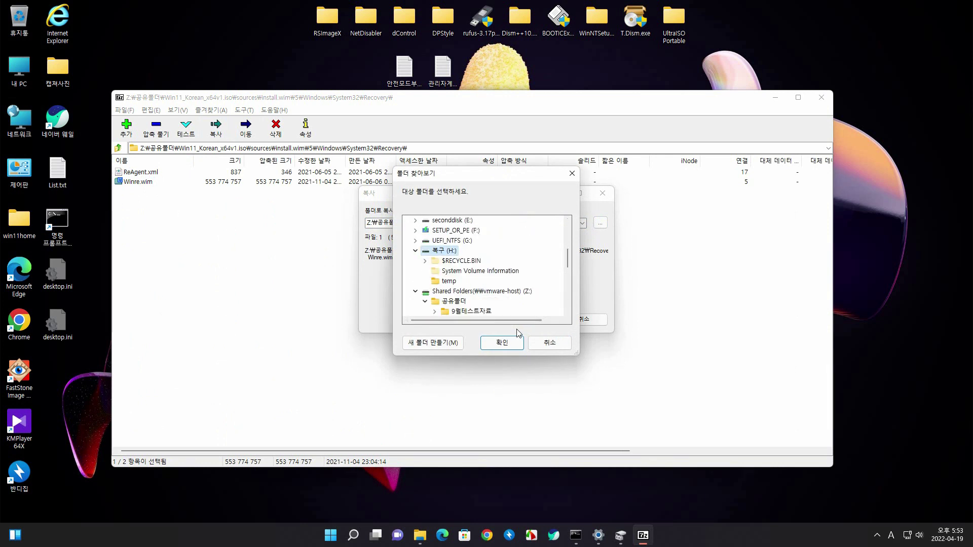
left_click(454, 282)
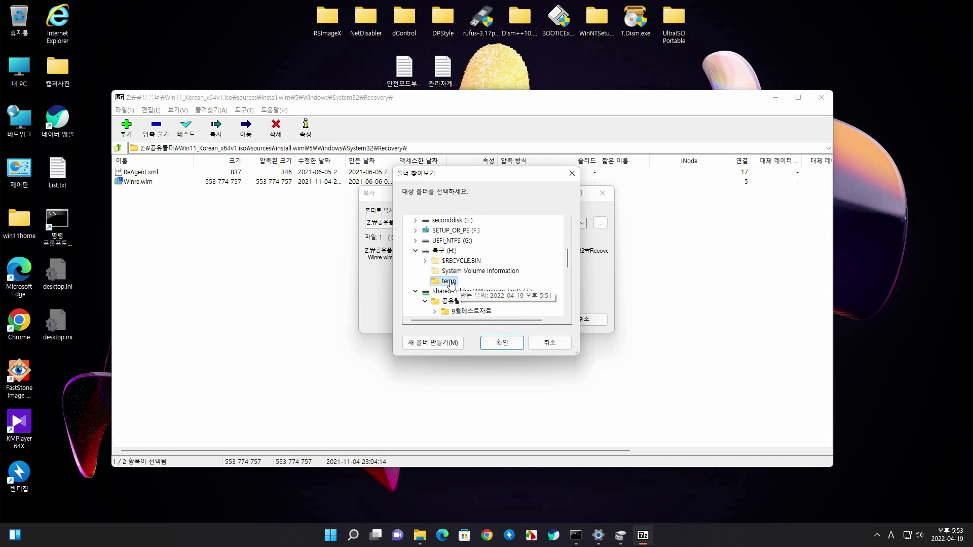
left_click(502, 343)
left_click(528, 320)
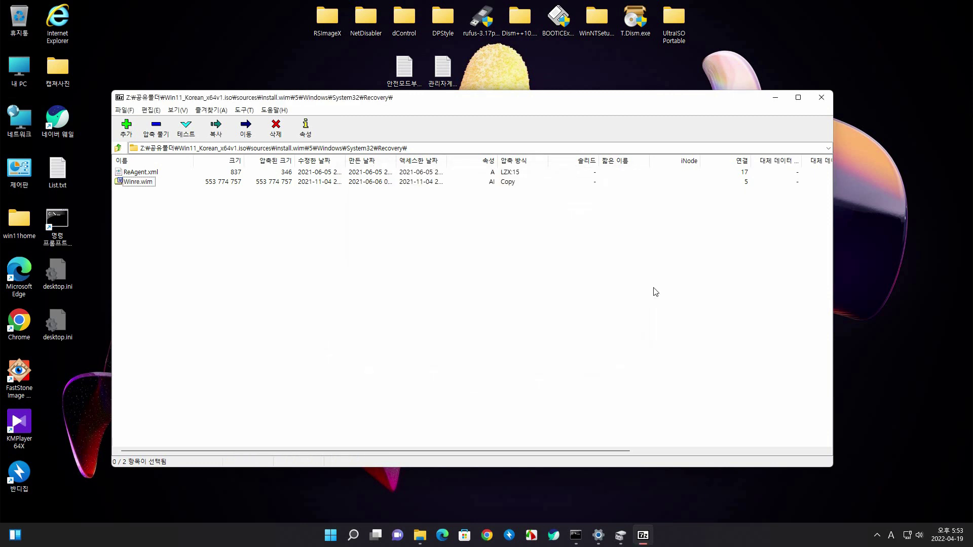
left_click(821, 97)
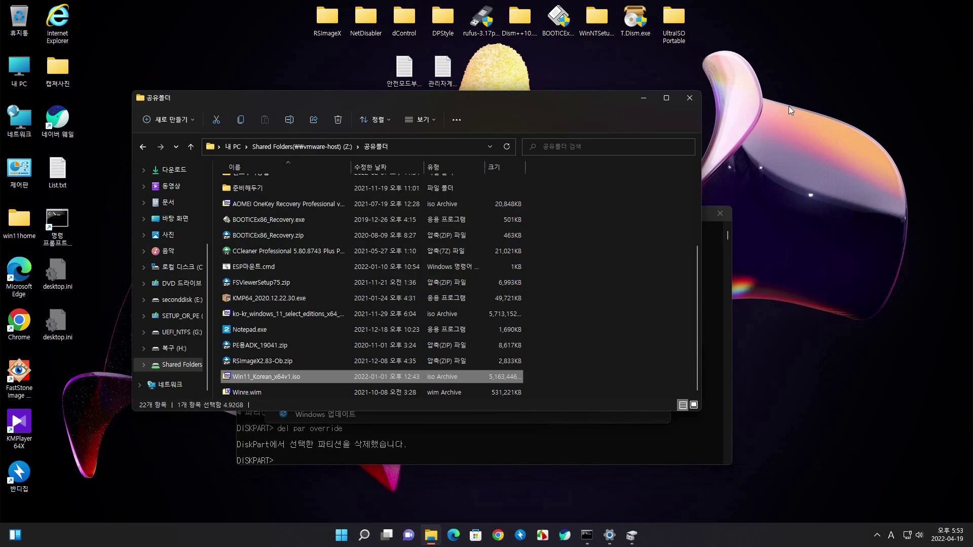
Step: Open the temp folder on 복구 (H:) and review the hidden and protected file settings in the folder view options
left_click(172, 349)
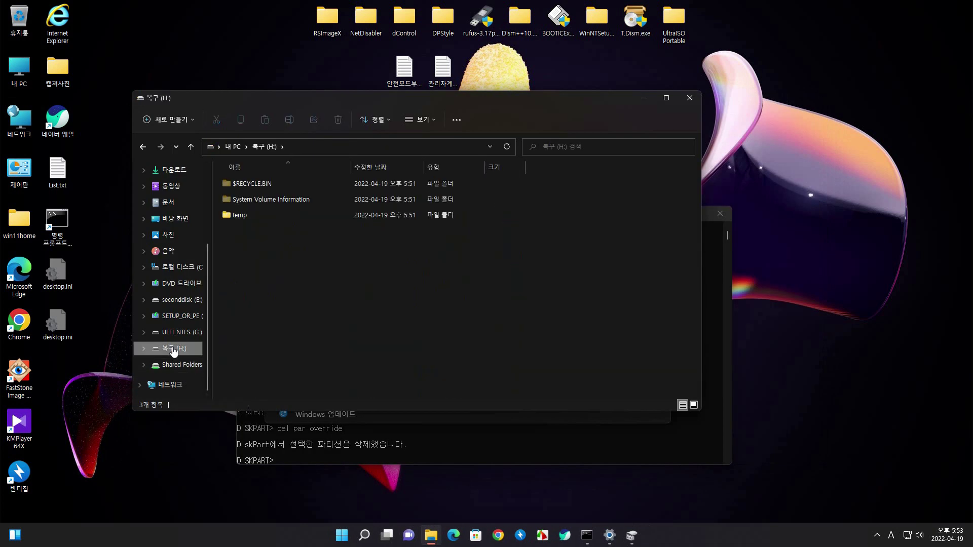
double_click(236, 217)
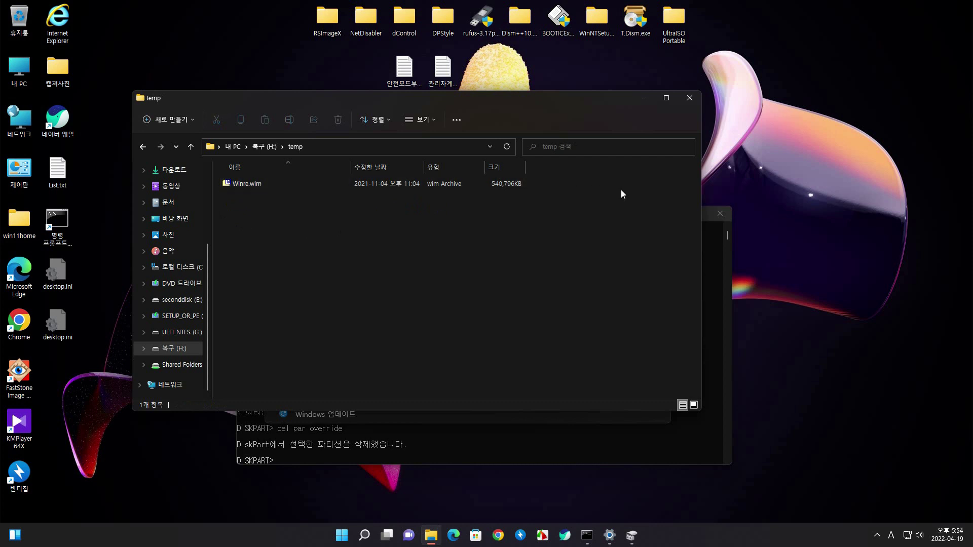
left_click(457, 118)
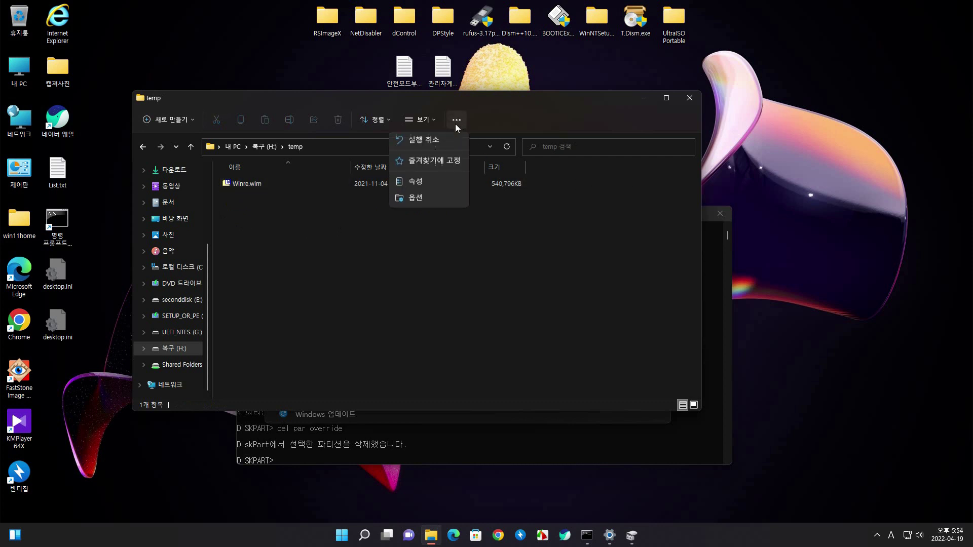
left_click(416, 197)
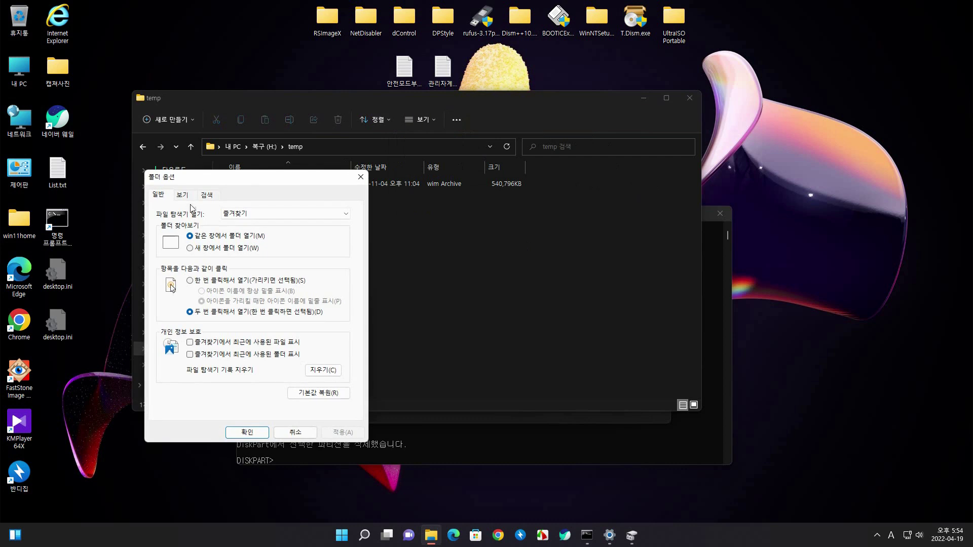
left_click(182, 196)
scroll(196, 373, "down", 6)
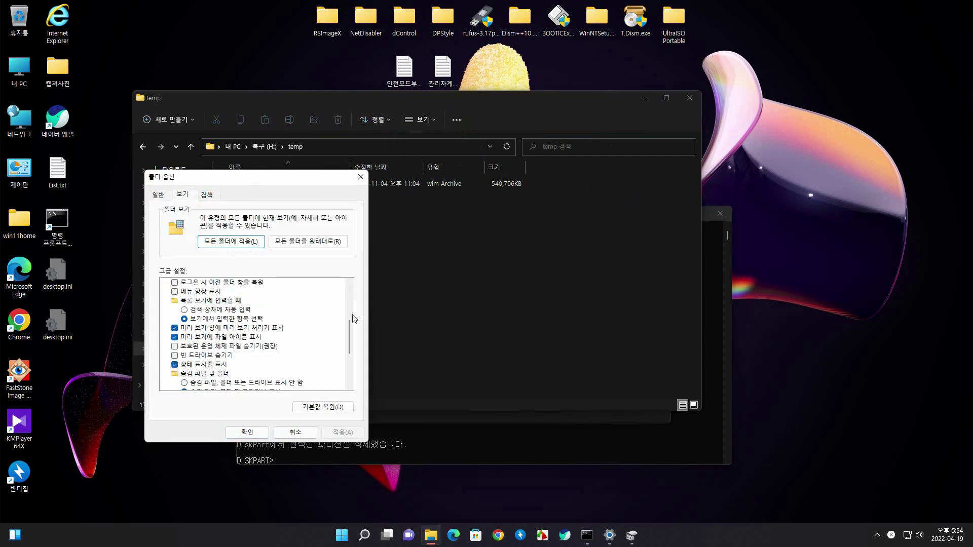
left_click(361, 176)
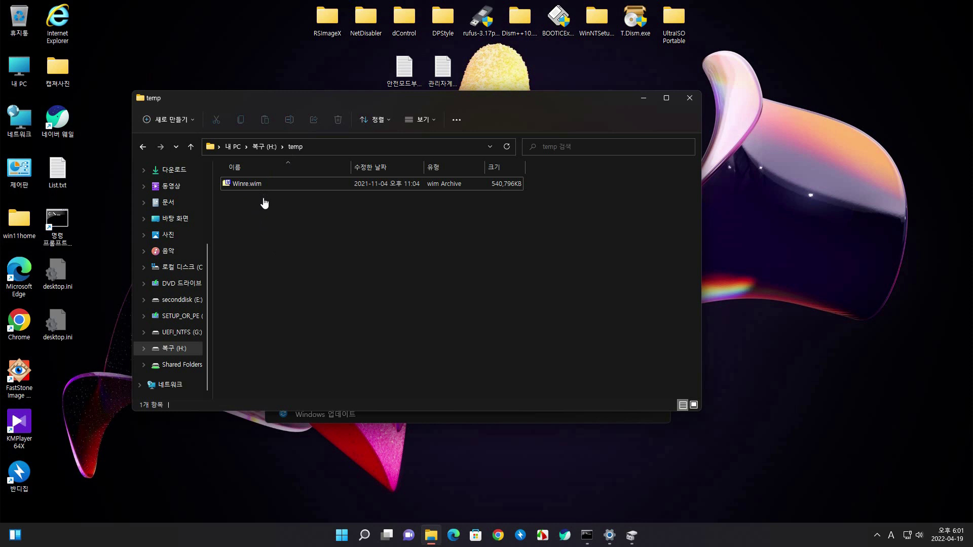
Step: Switch to the Command Prompt and register the recovery image with reagentc /setreimage /path h:\temp\winre.wim
key("alt+Tab")
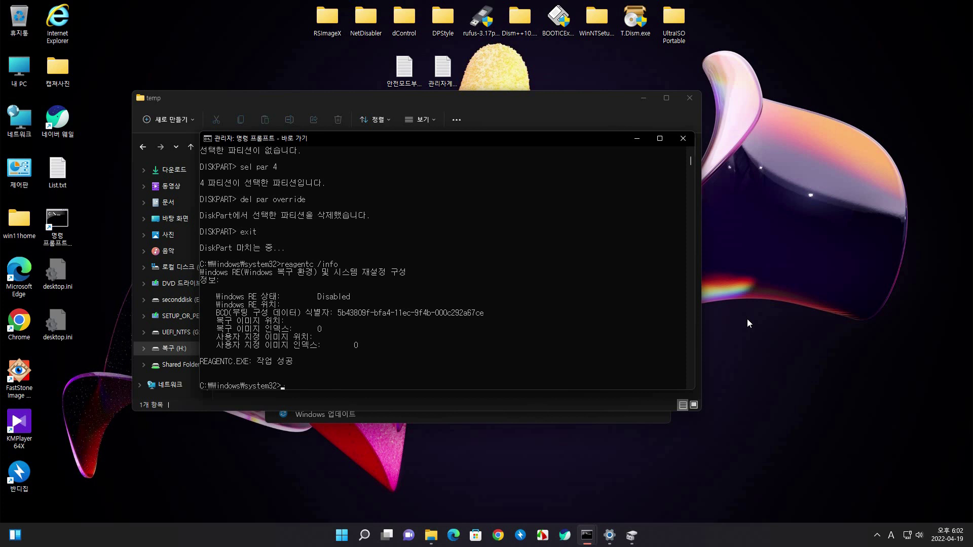
type("reagentc /setreimage")
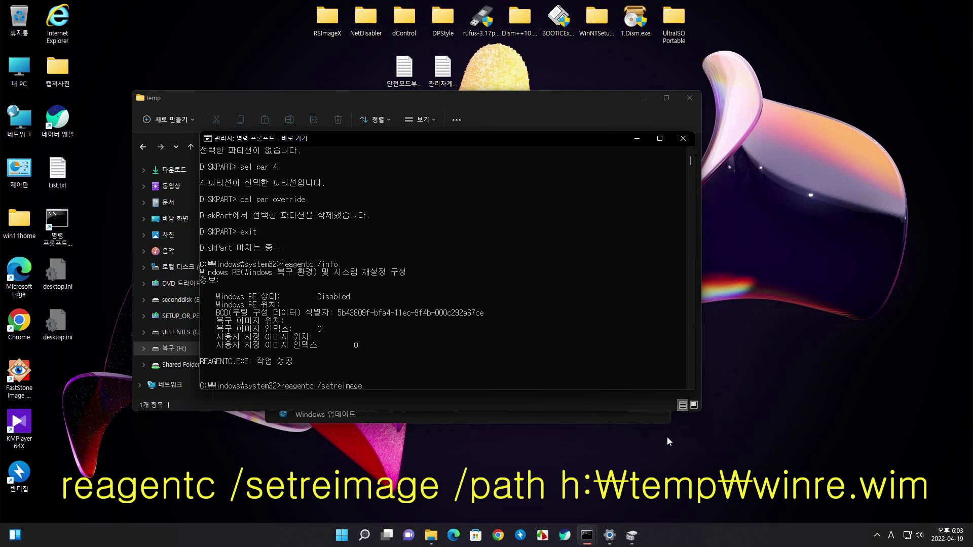
type("/p")
type("ath")
type("h:\\")
type("th")
key("BackSpace")
type("emp\\winre.wim")
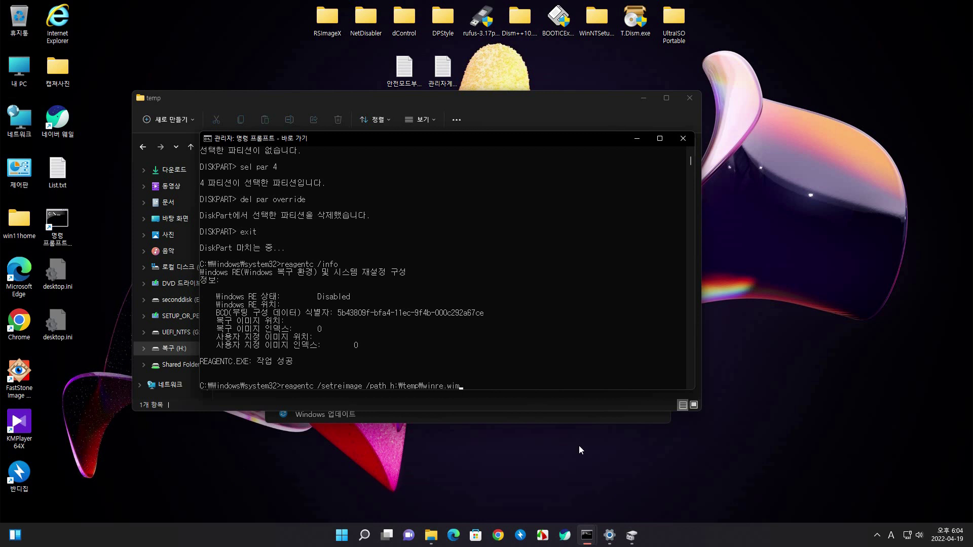
key("Return")
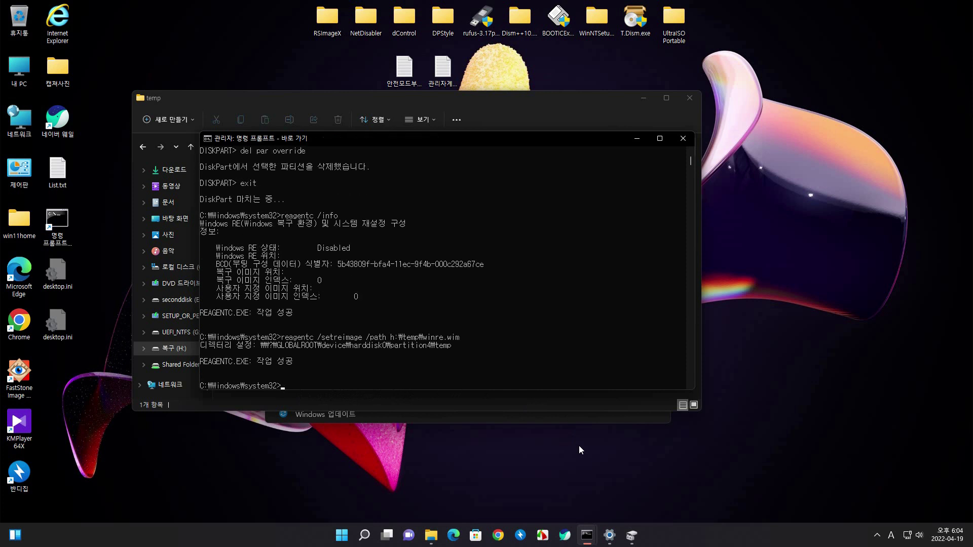
Step: Move the Command Prompt clear of the temp folder's file list and enable the recovery environment with reagentc /enable
left_click_drag(415, 137, 494, 207)
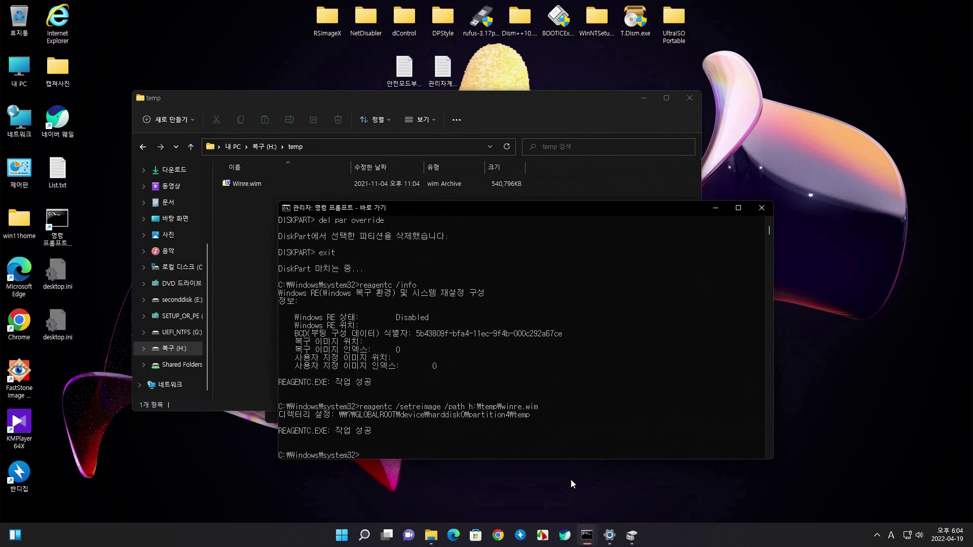
type("reagentc /enable")
key("Return")
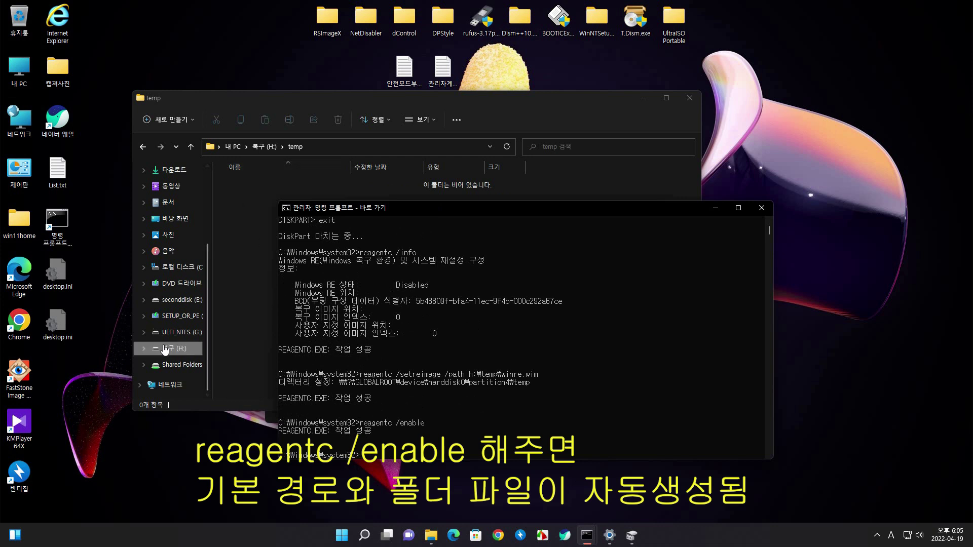
Step: Reopen File Explorer at the 복구 (H:) drive and try to open its Recovery folder
left_click(688, 96)
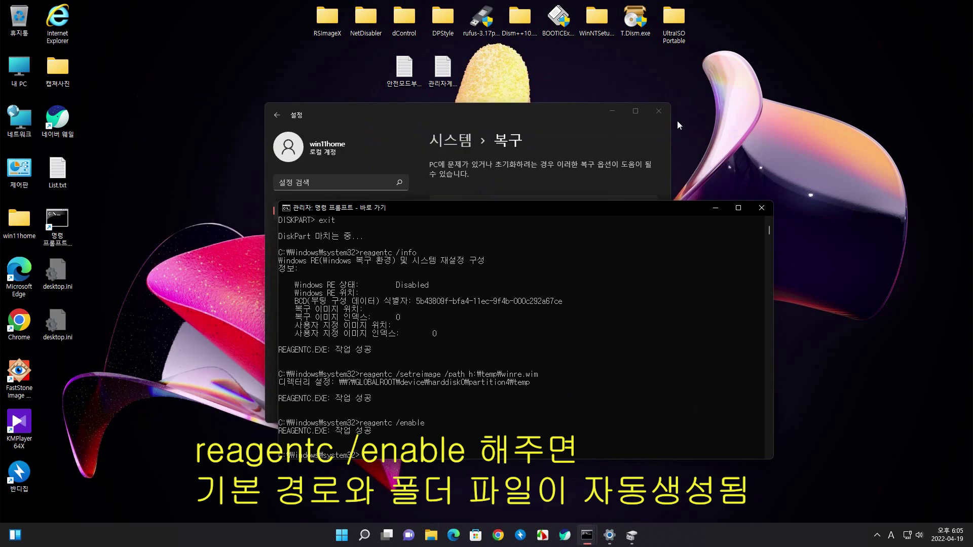
left_click(431, 535)
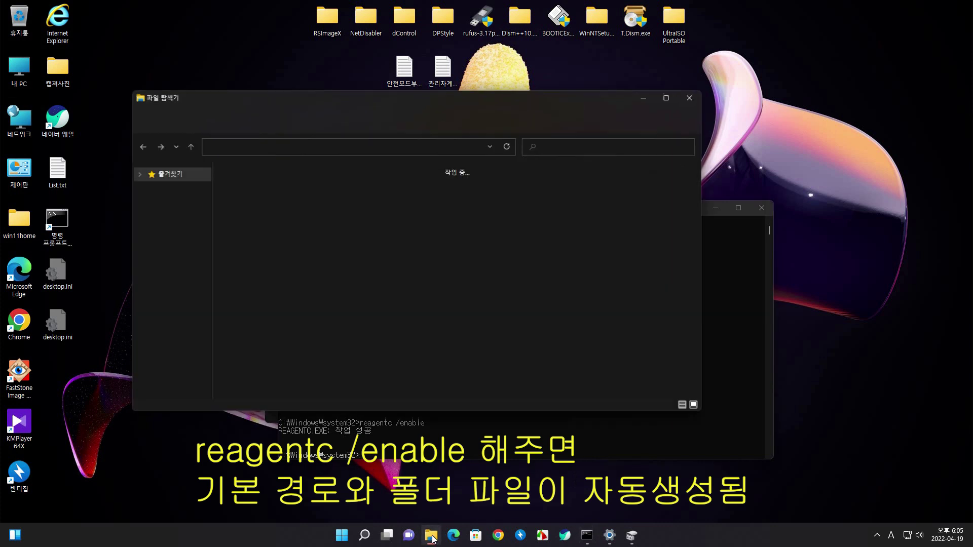
left_click(191, 147)
left_click(266, 255)
left_click(253, 199)
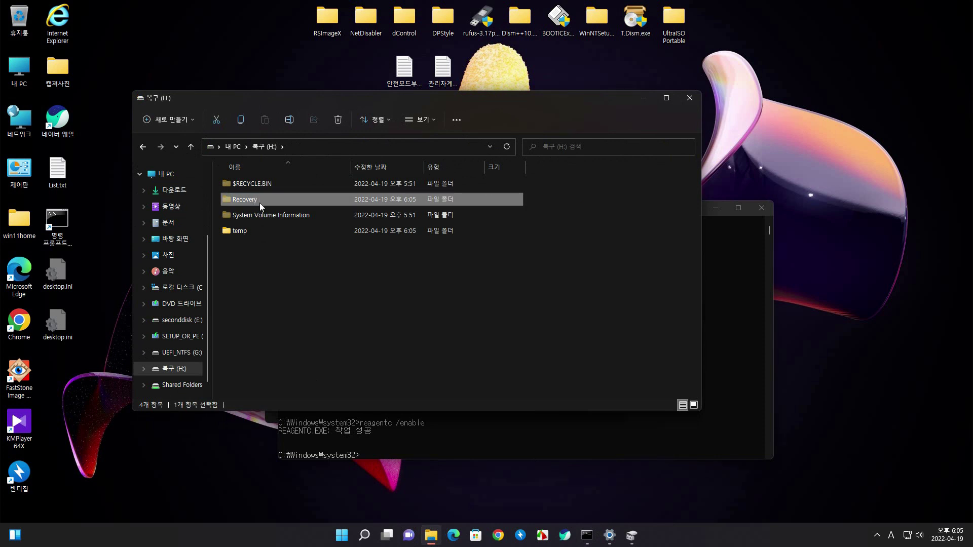
double_click(260, 203)
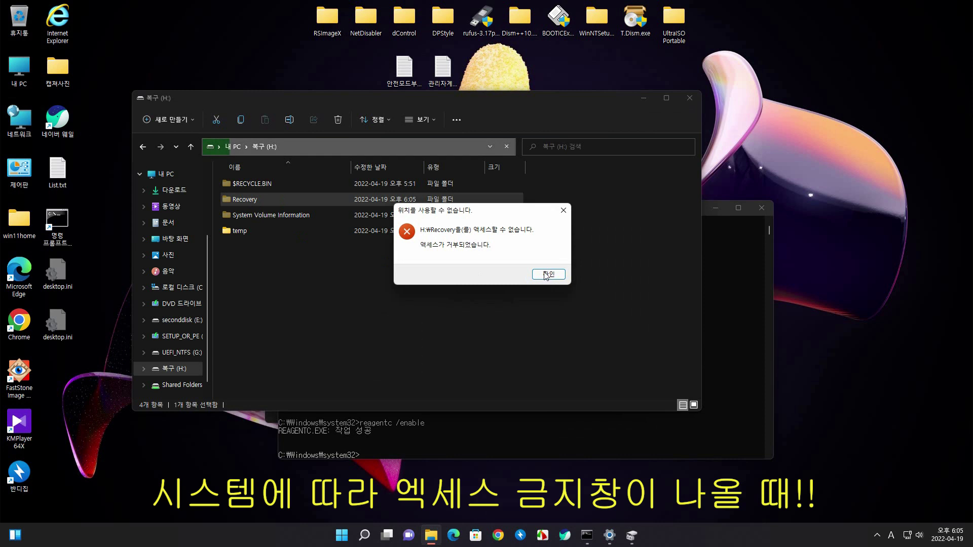
left_click(541, 272)
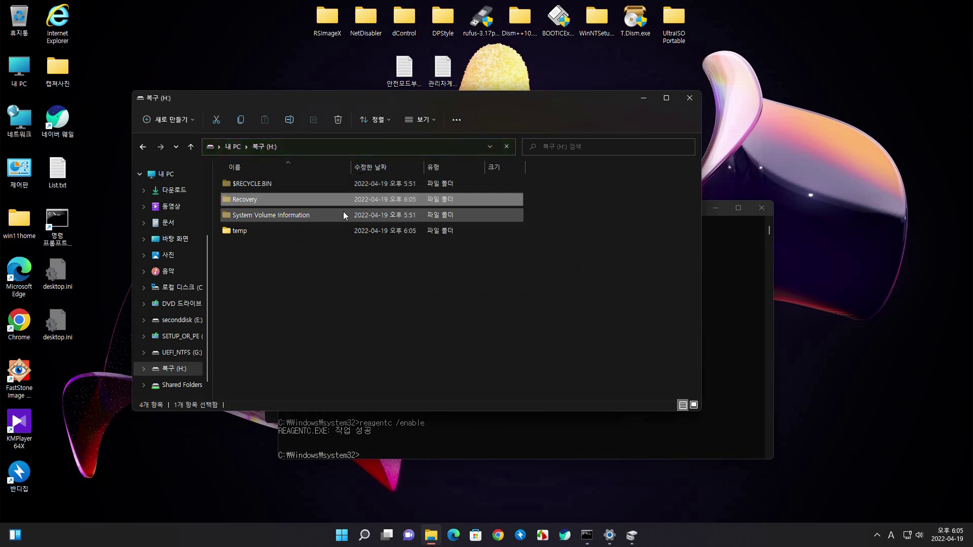
Step: Change the owner of the H:\Recovery folder to the win11home login account in its advanced security settings
right_click(251, 199)
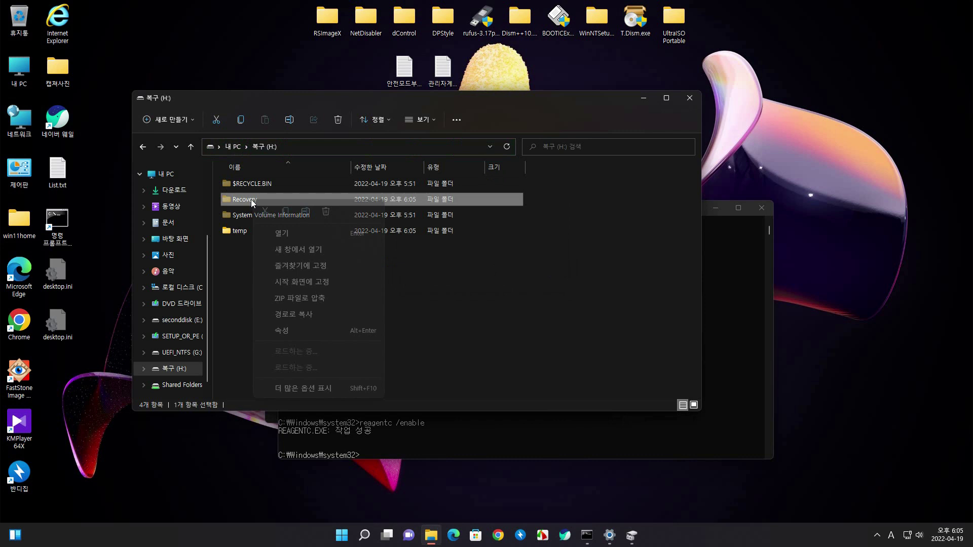
left_click(277, 332)
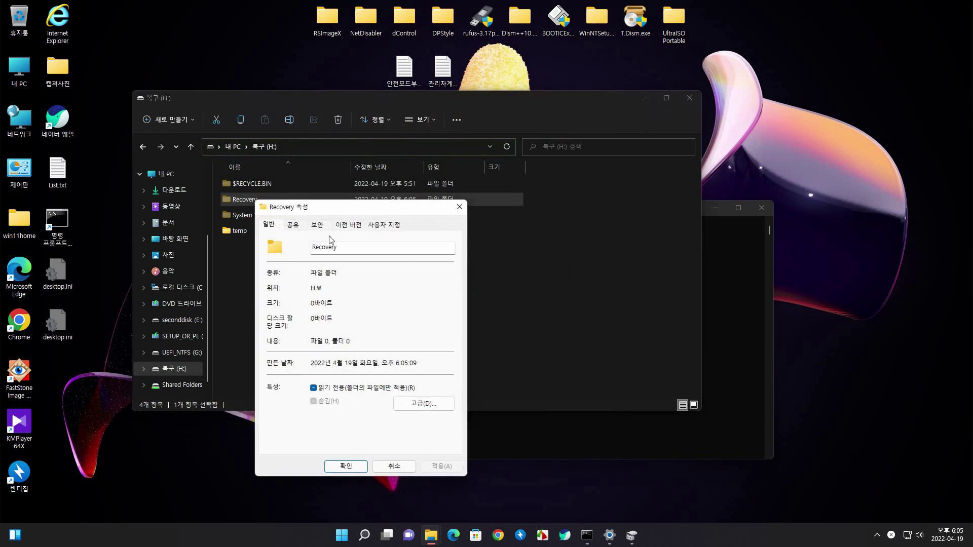
left_click(318, 225)
left_click(430, 422)
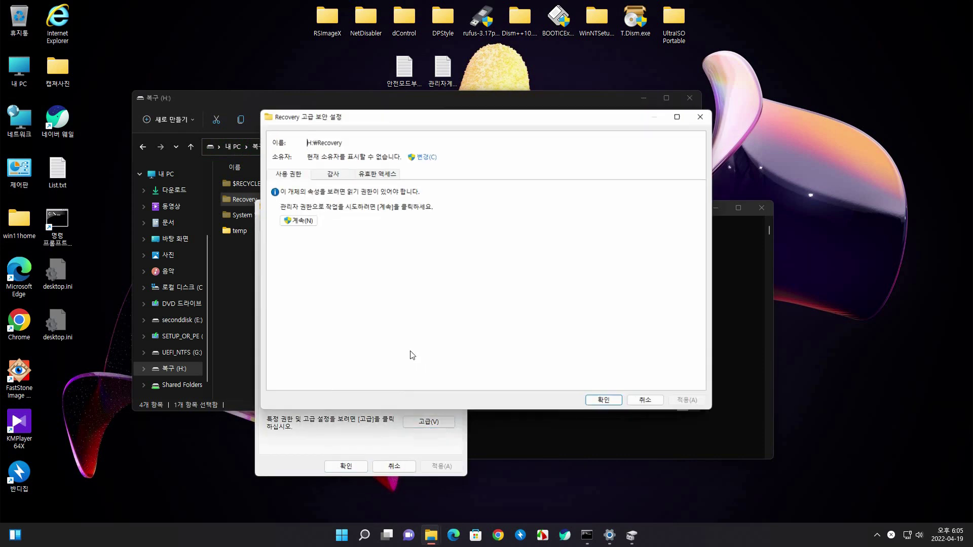
left_click(422, 157)
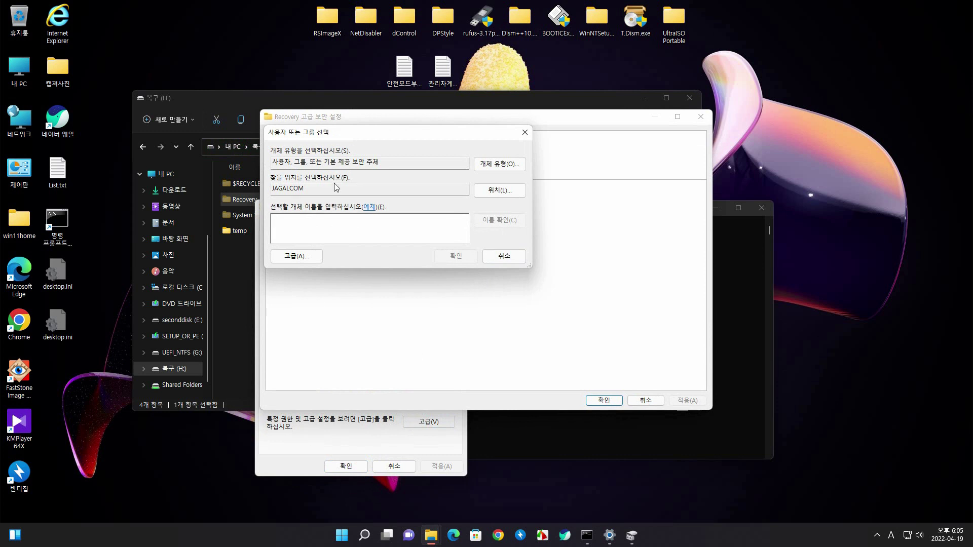
left_click(307, 257)
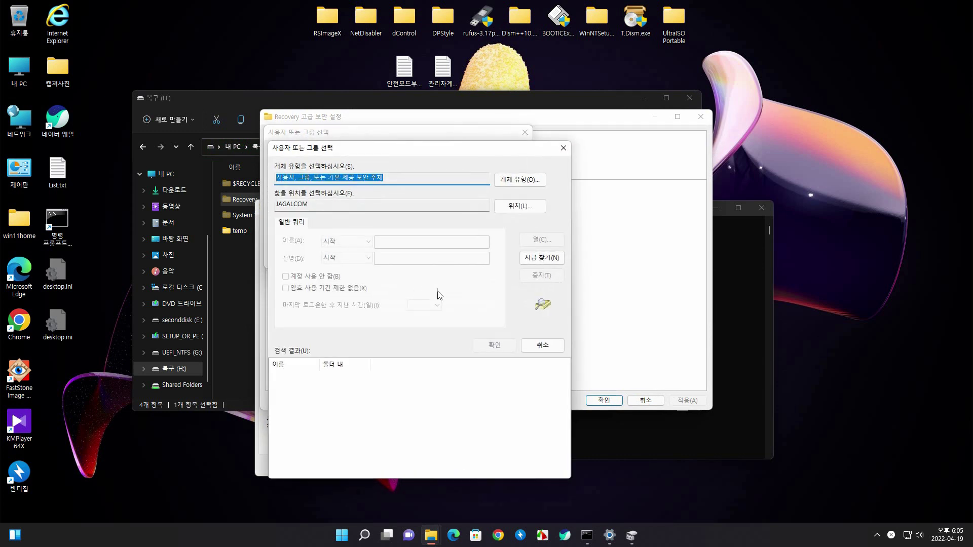
left_click(528, 259)
scroll(367, 400, "down", 8)
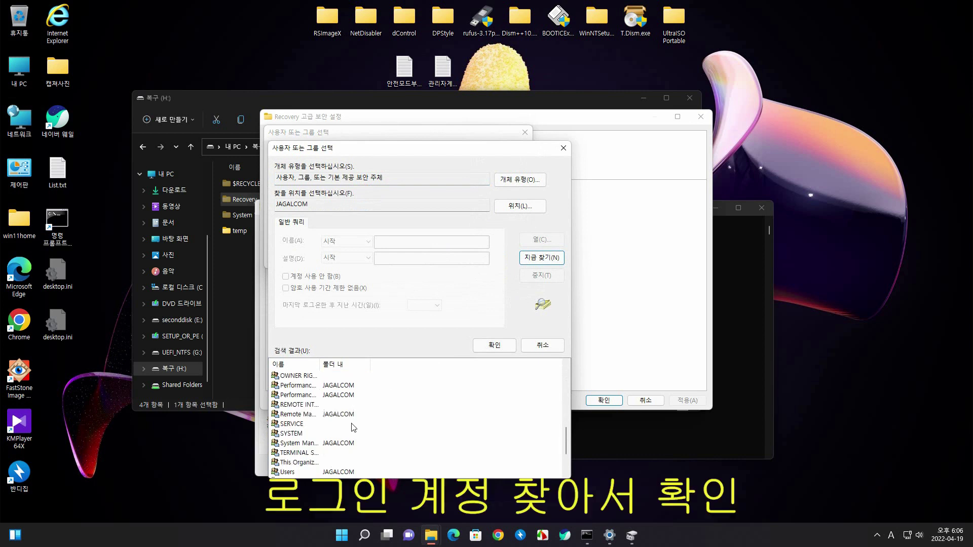
scroll(340, 455, "down", 2)
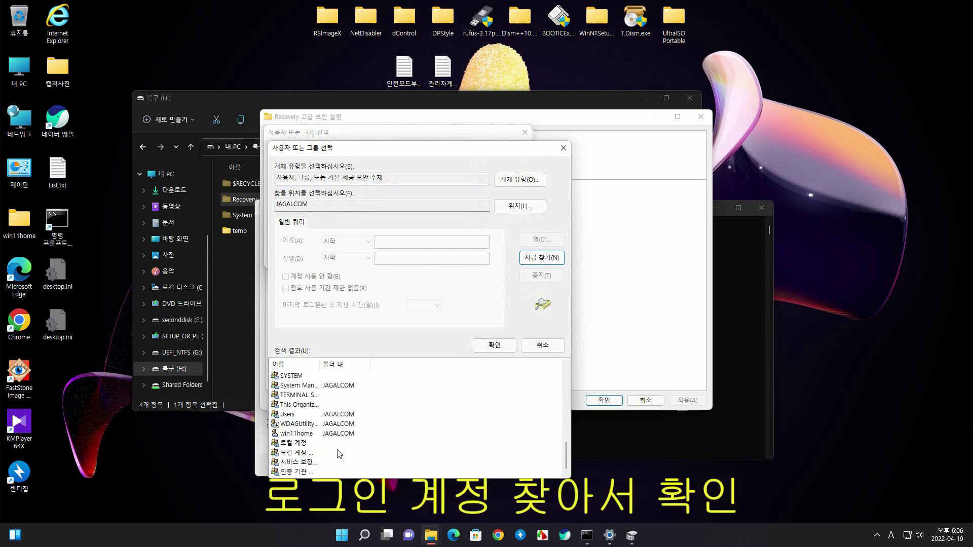
left_click(317, 433)
left_click(503, 345)
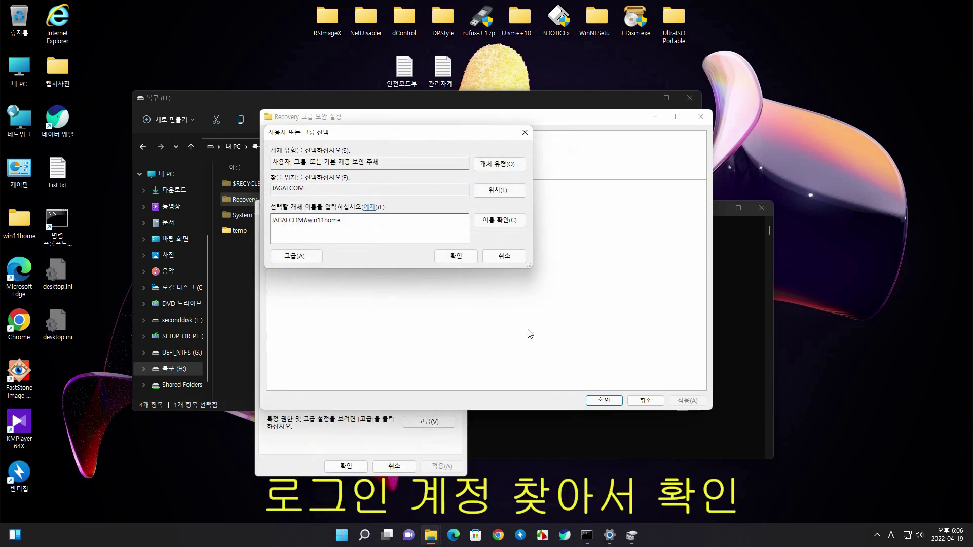
left_click(464, 258)
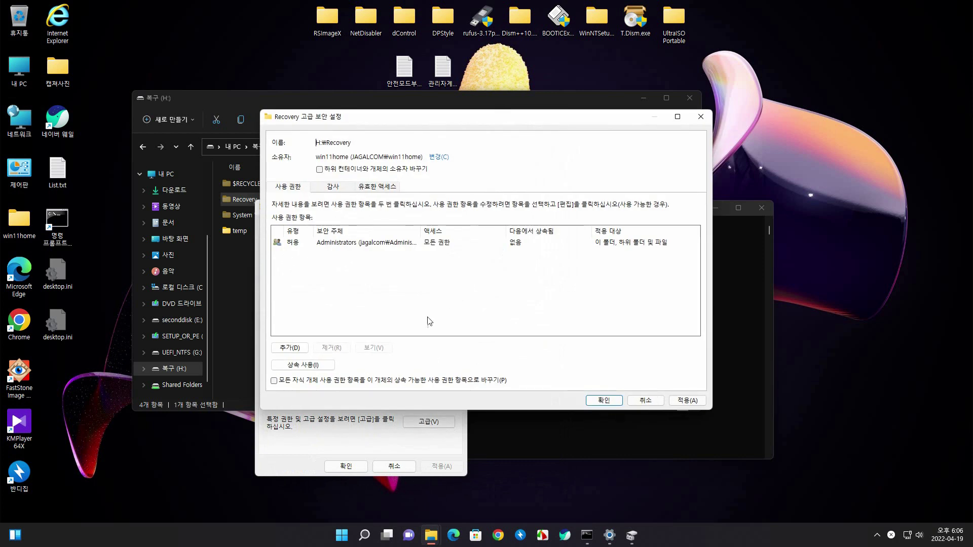
Step: Enable permission inheritance on the H:\Recovery folder, apply it, and close the folder's security and properties dialogs
left_click(314, 366)
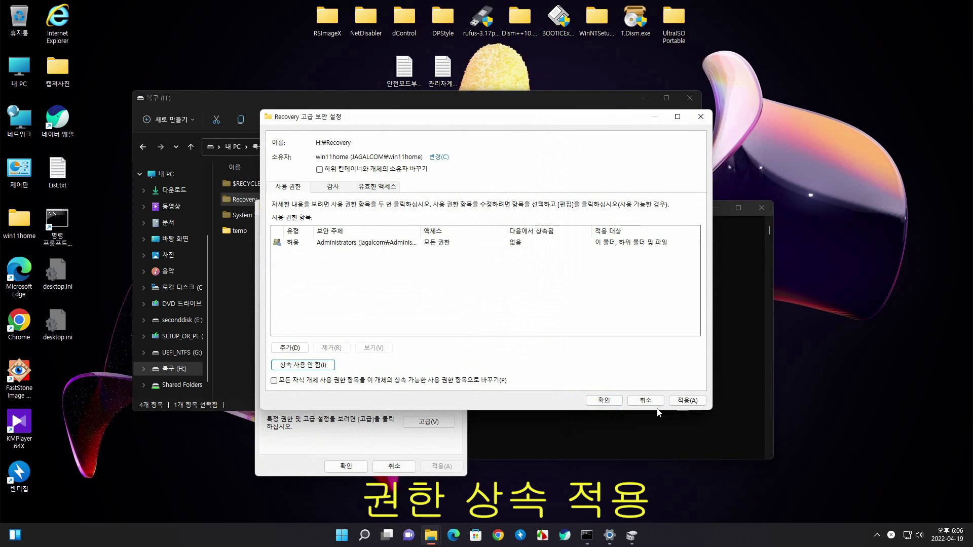
left_click(687, 400)
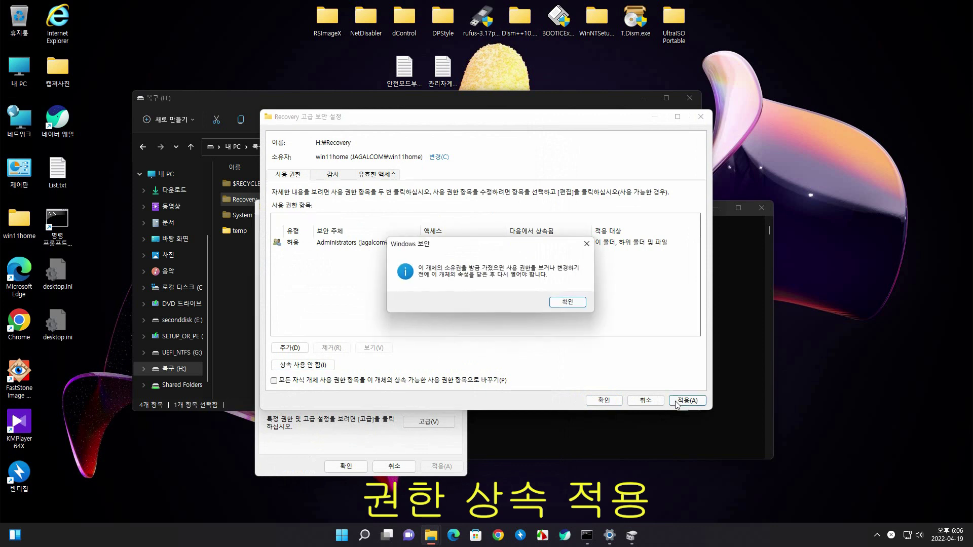
left_click(566, 303)
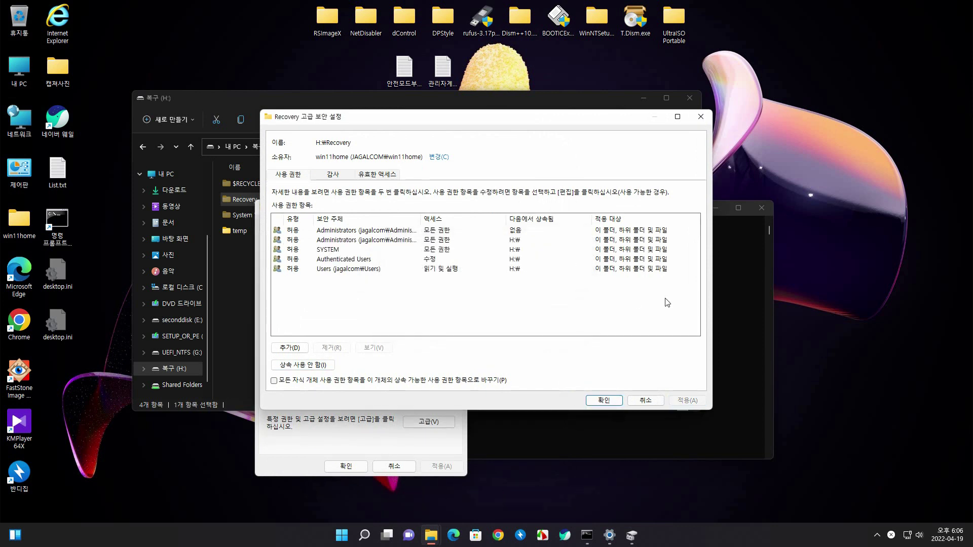
left_click(599, 399)
left_click(345, 467)
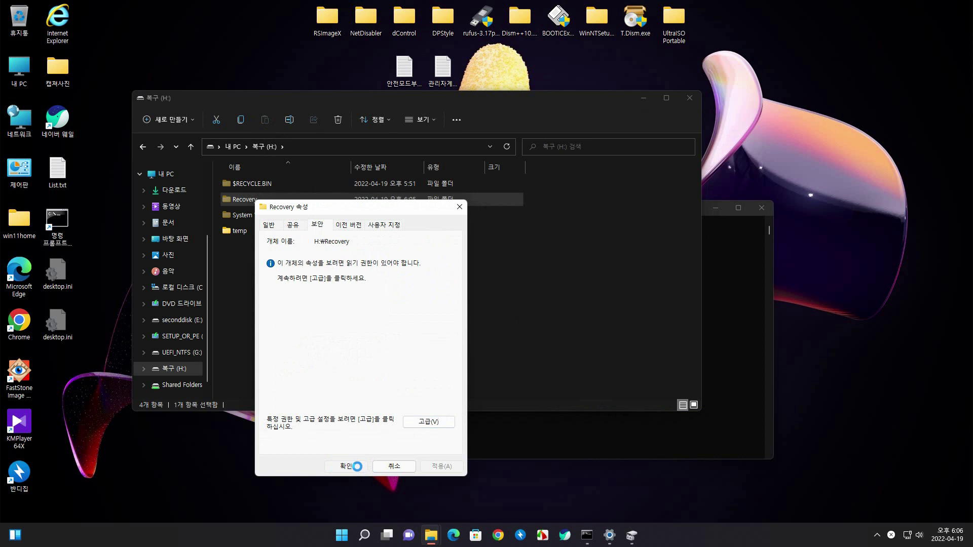
Step: Open the WindowsRE folder inside H:\Recovery to check its recovery files, and close File Explorer
double_click(248, 201)
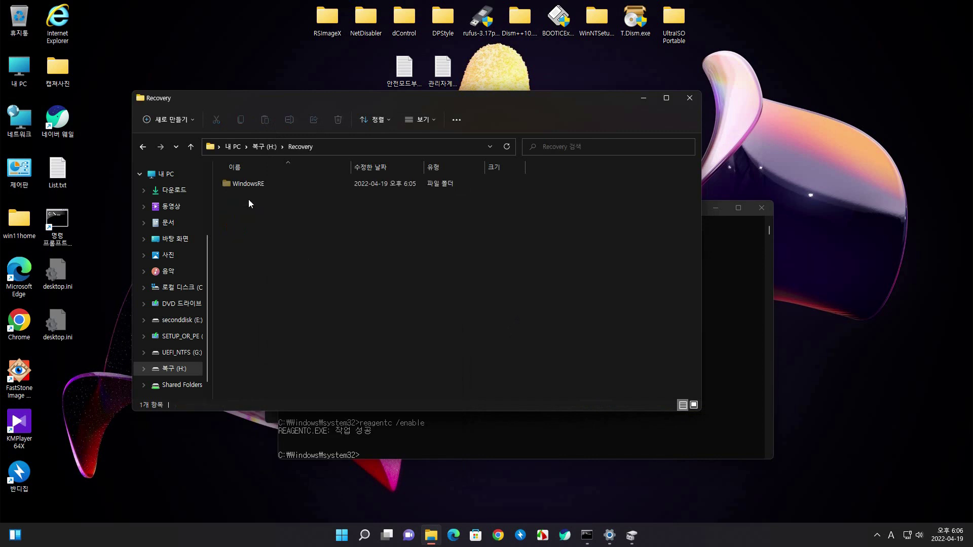
double_click(254, 184)
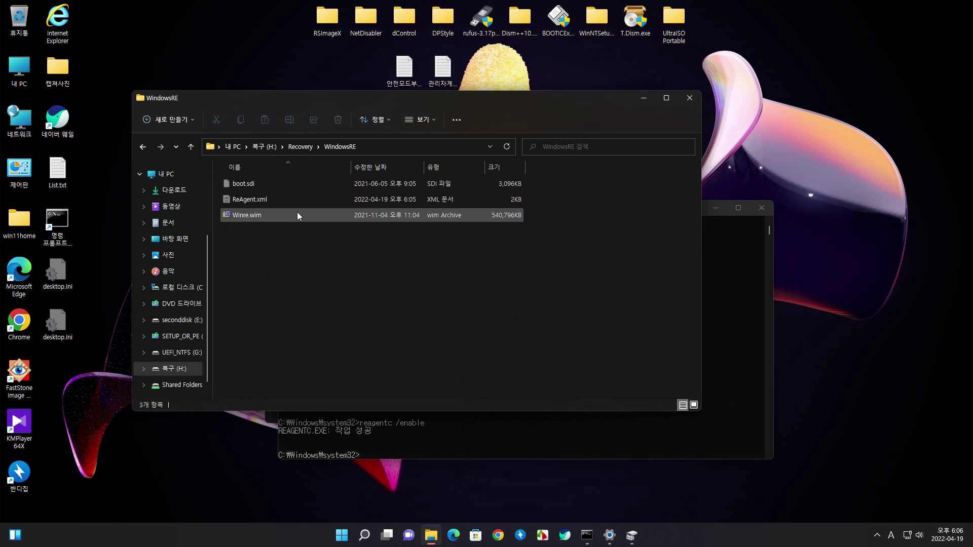
left_click(689, 99)
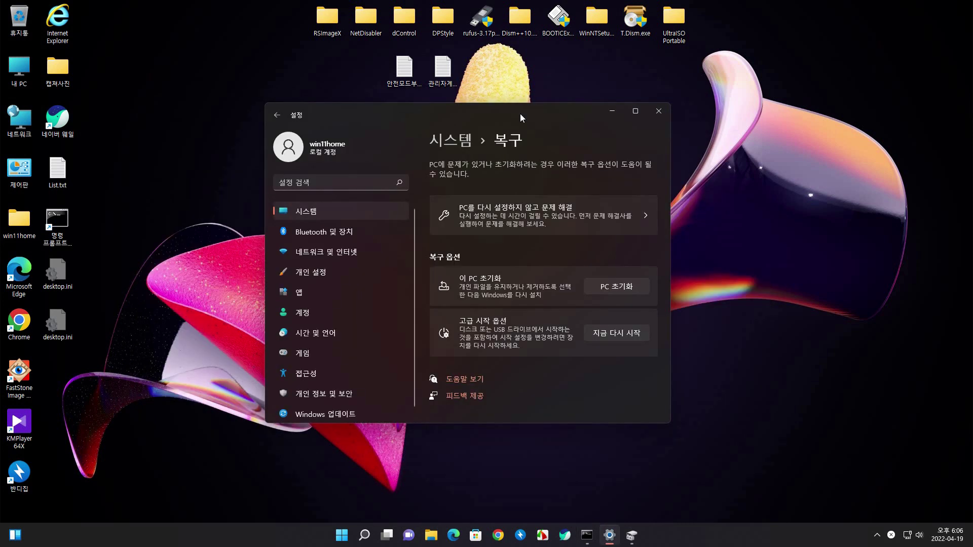
Step: Start resetting this PC from the Recovery settings, proceed with removing everything to check the reinstall choices, and cancel the reset
left_click(622, 286)
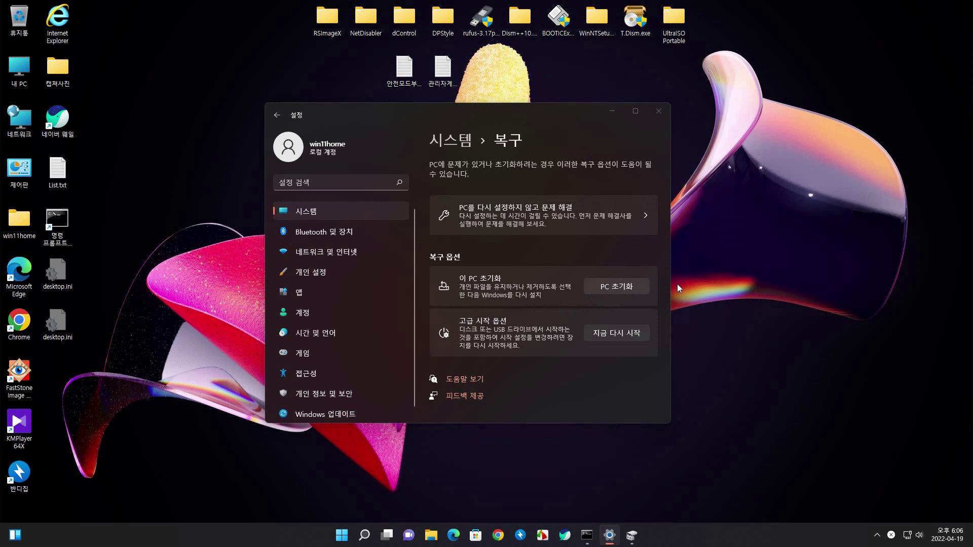
left_click(451, 247)
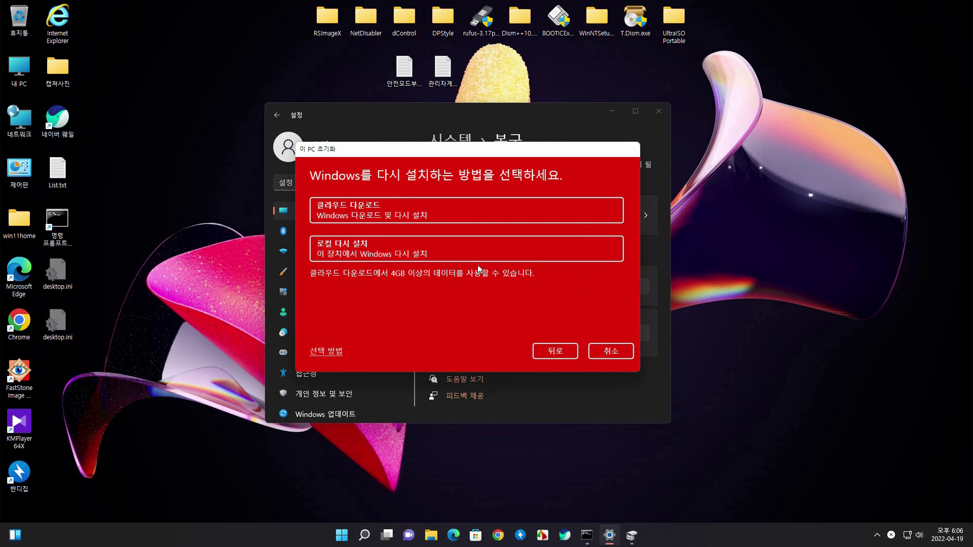
left_click(610, 350)
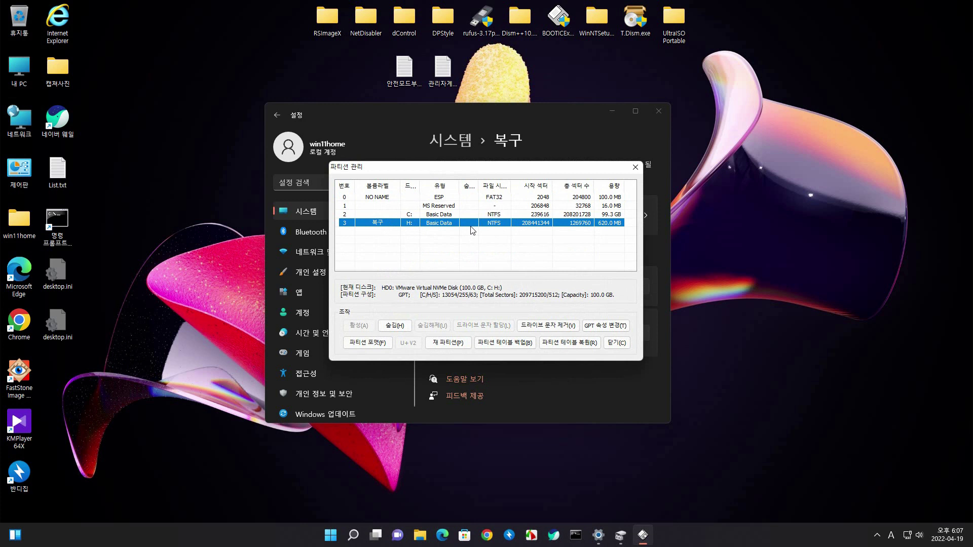
Step: In the partition manager, hide the 복구 partition, remove its H: drive letter, and close the partition management dialog
left_click(403, 328)
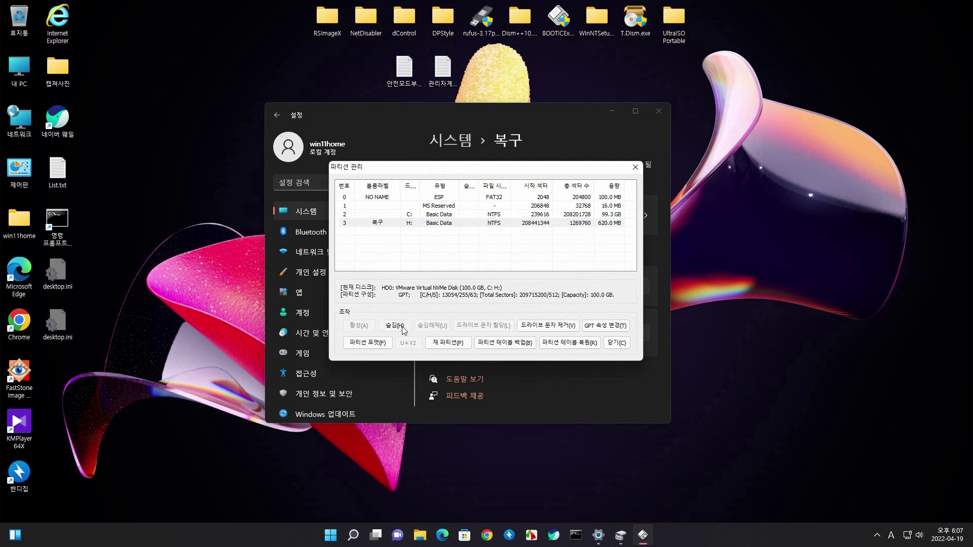
left_click(527, 299)
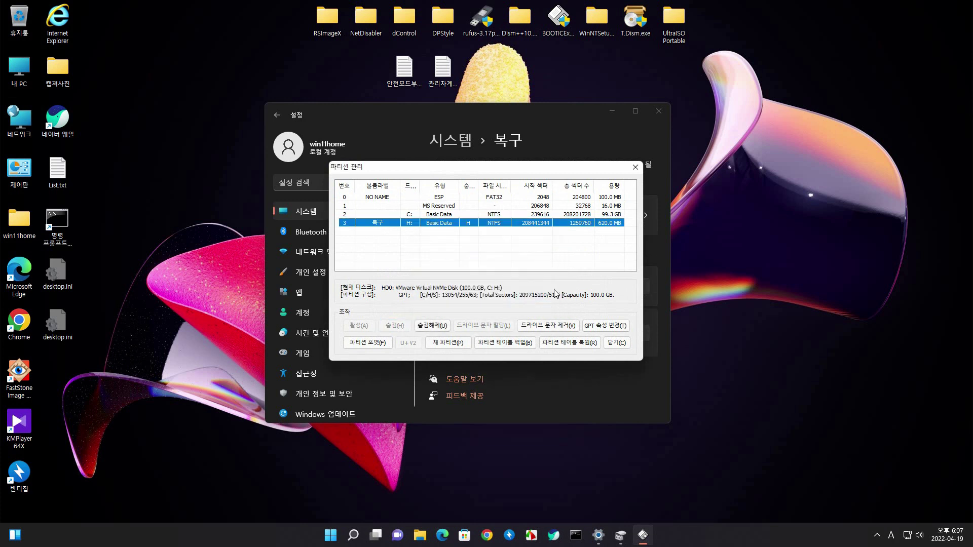
left_click(546, 330)
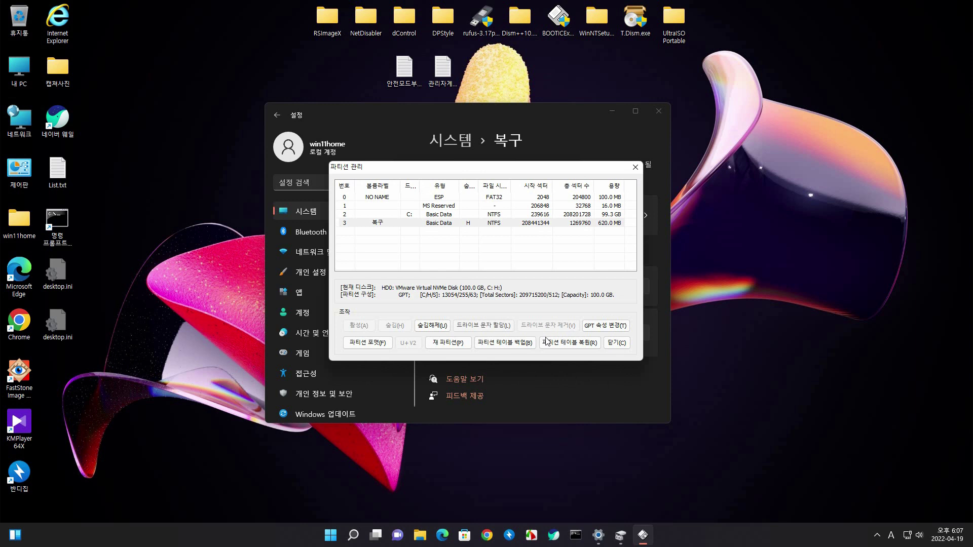
left_click(619, 343)
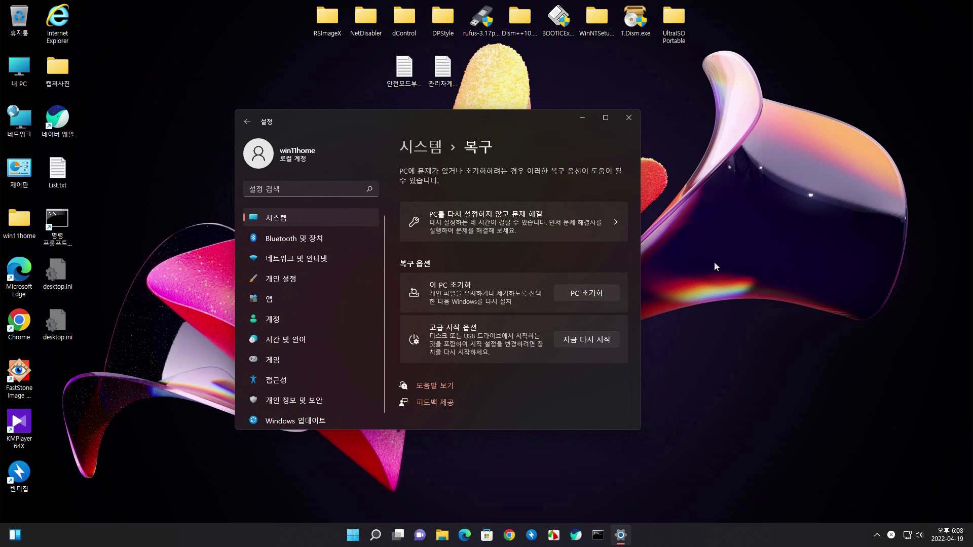
Step: Test the PC reset with the hidden recovery partition, choosing to remove everything with local reinstall, and cancel at the additional settings
left_click(591, 294)
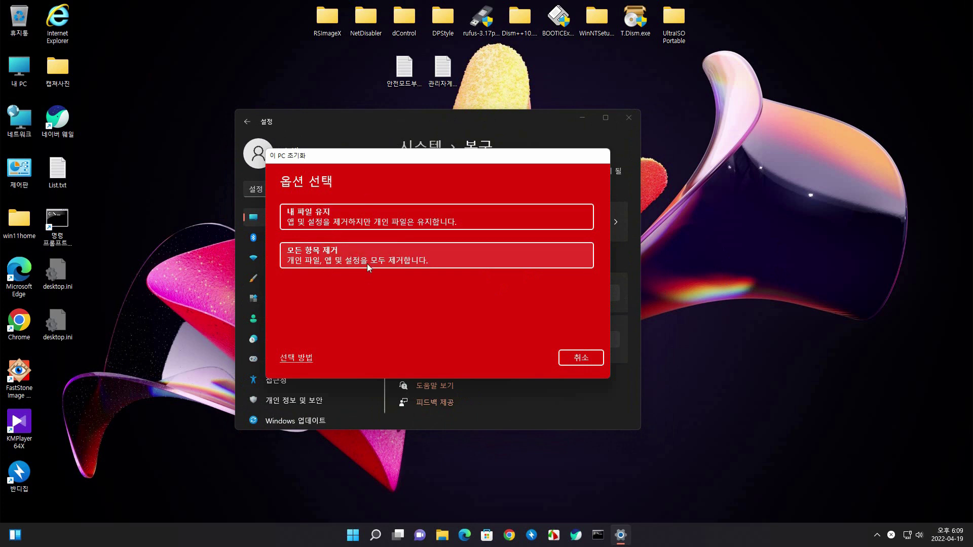
left_click(422, 252)
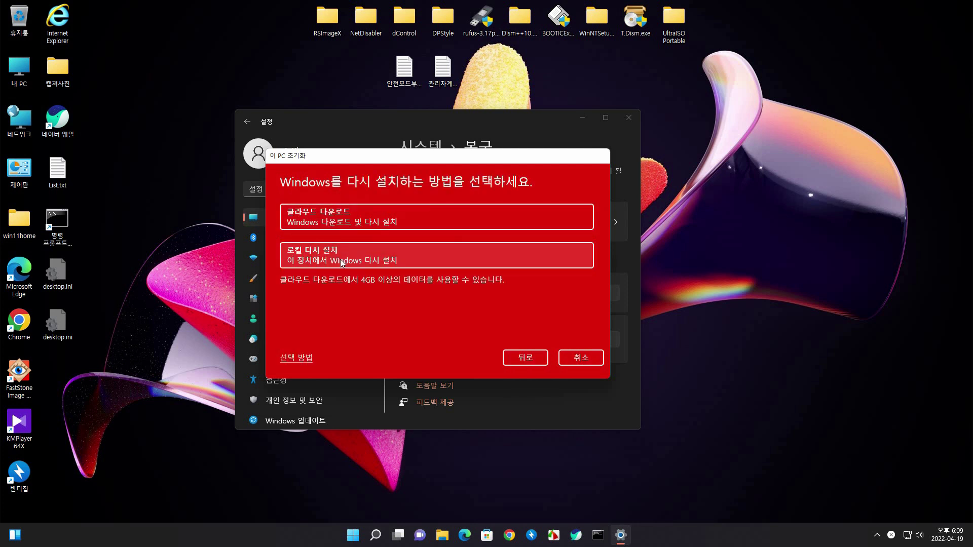
left_click(355, 254)
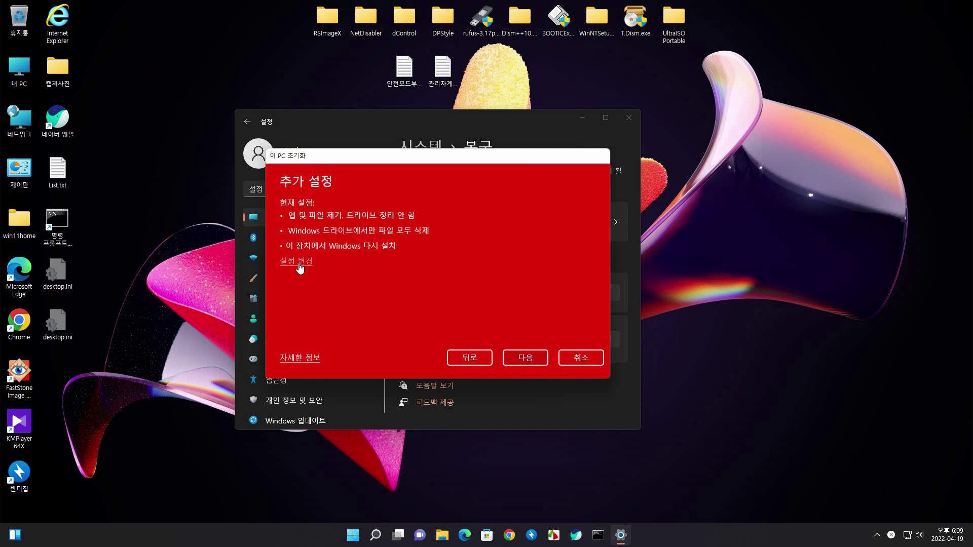
left_click(581, 358)
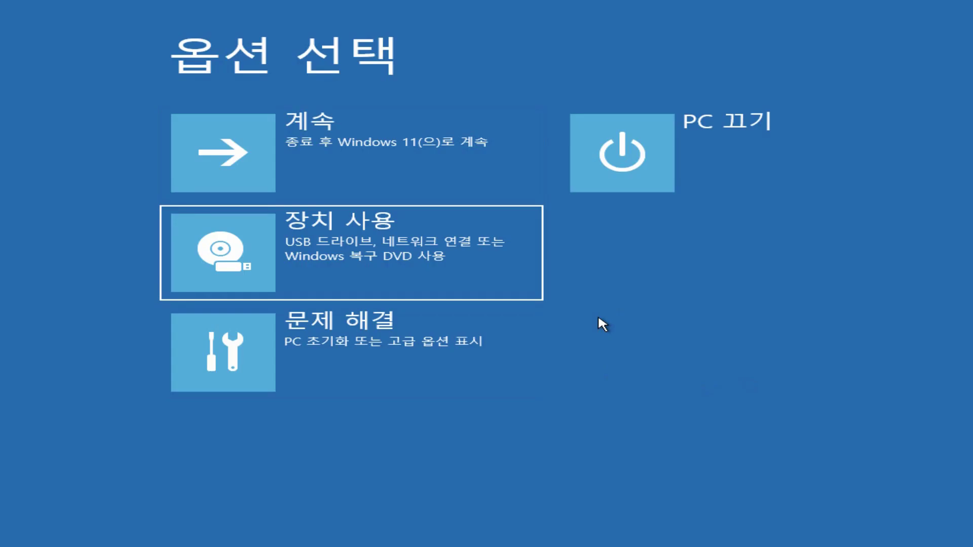
Step: In the Windows recovery environment, go through Troubleshoot to the Advanced options to check the available repair tools
key("Down")
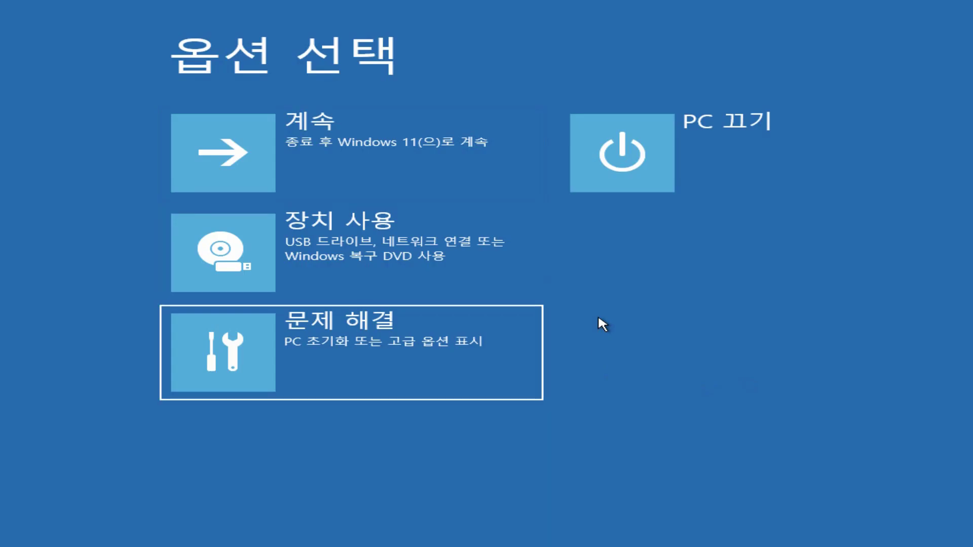
key("Return")
key("Down")
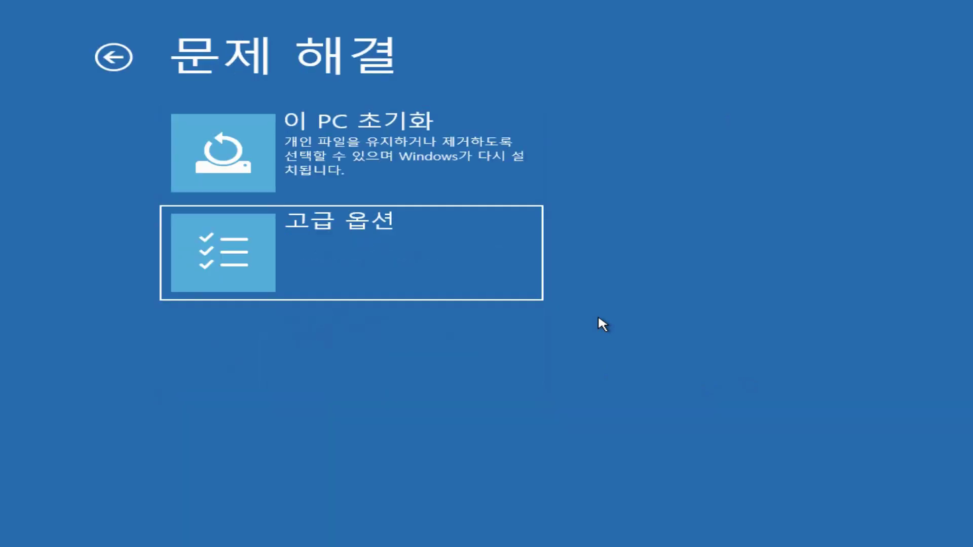
key("Return")
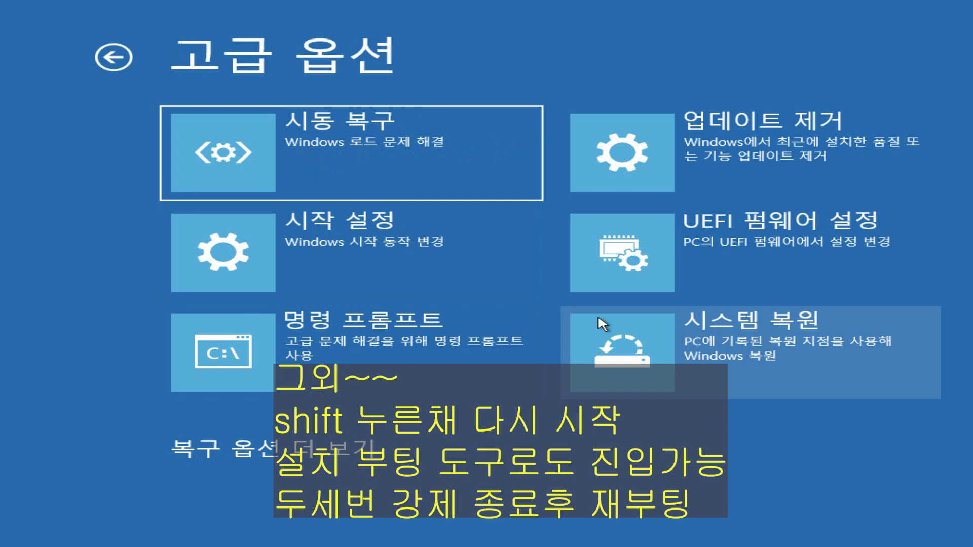